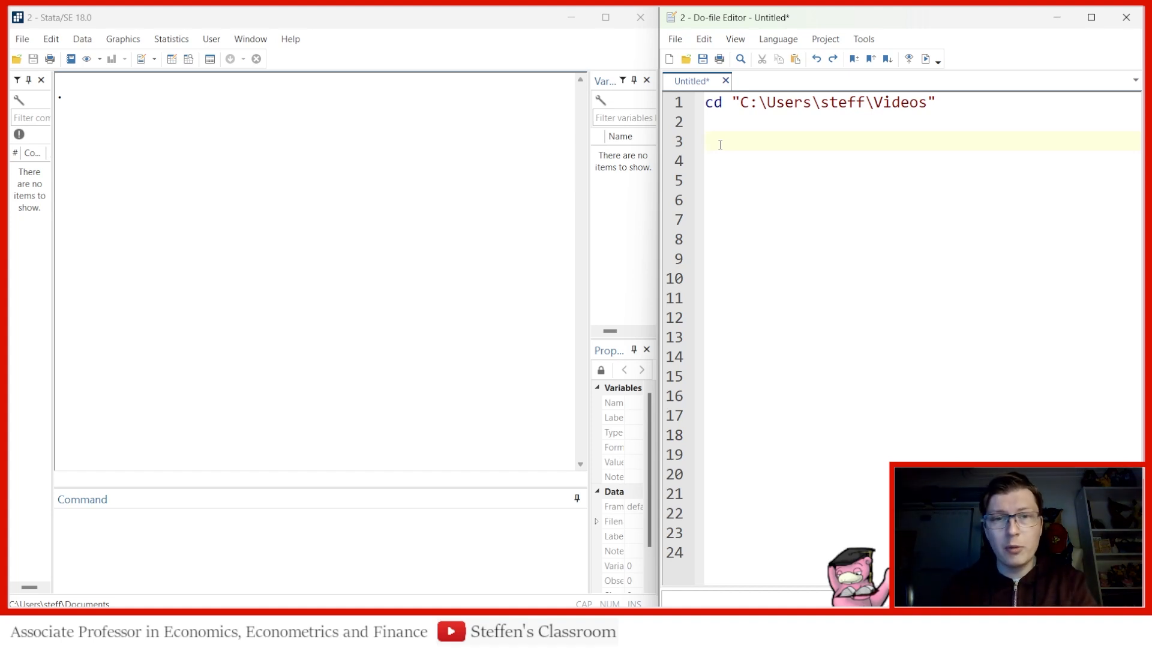
Add the line "webuse systolic" to the do-file and run it together with the working-directory line above
text(webuse systolic)
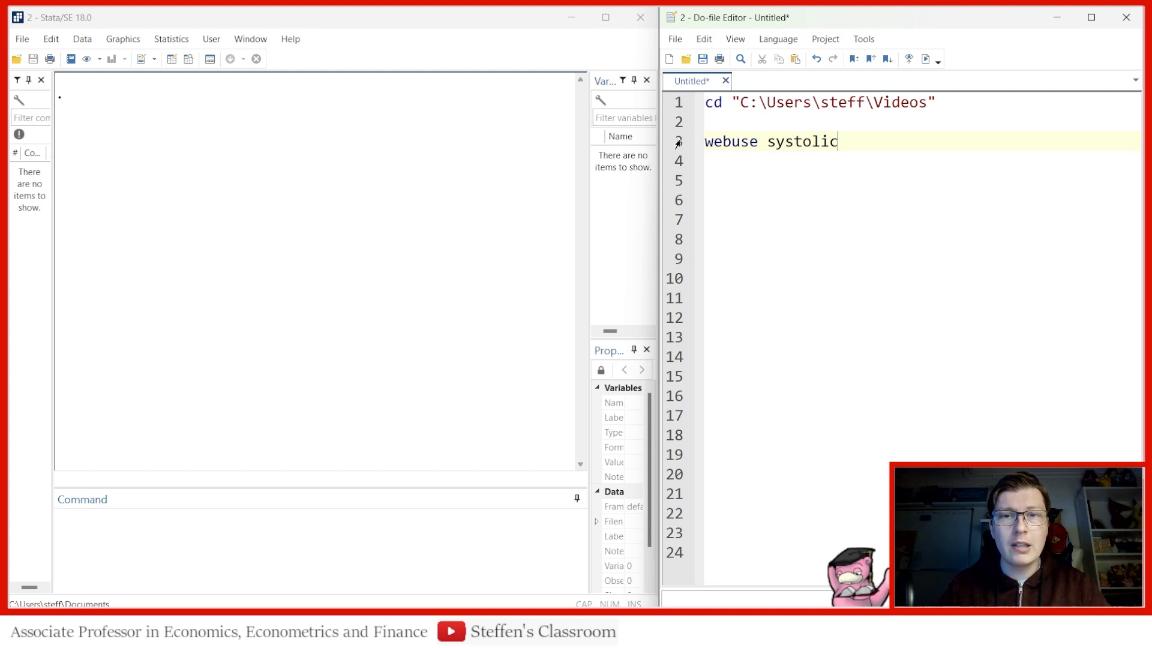
drag(676, 144, 670, 101)
click(926, 59)
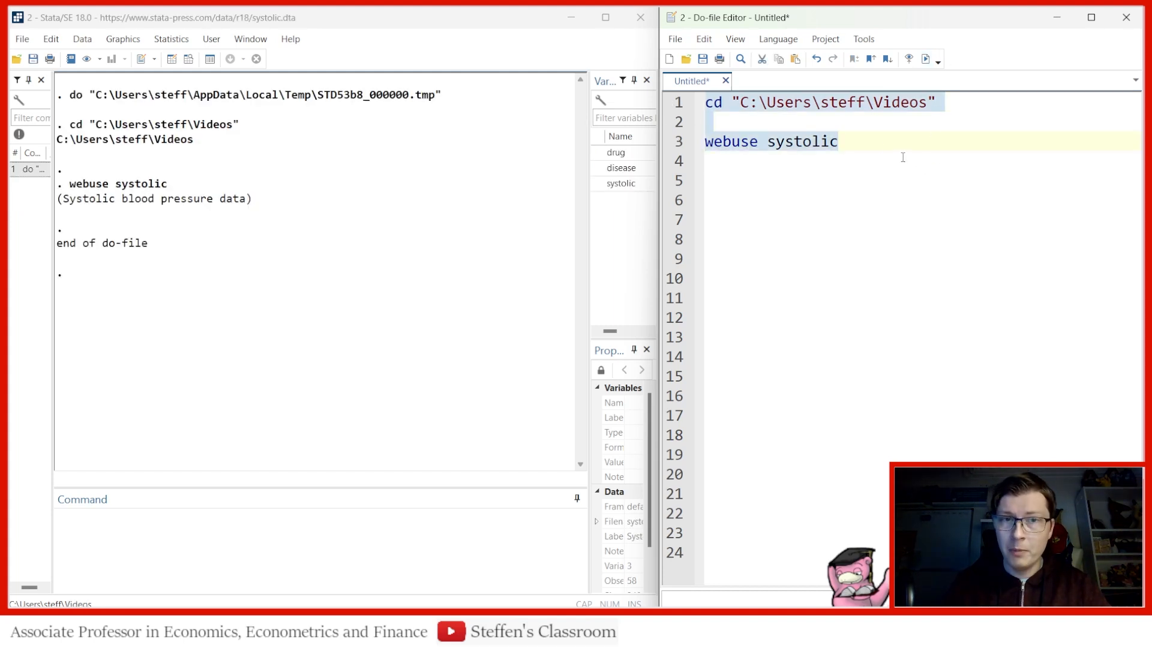
Browse the loaded dataset, examining the systolic column and the variable labels, and close the data browser
click(188, 58)
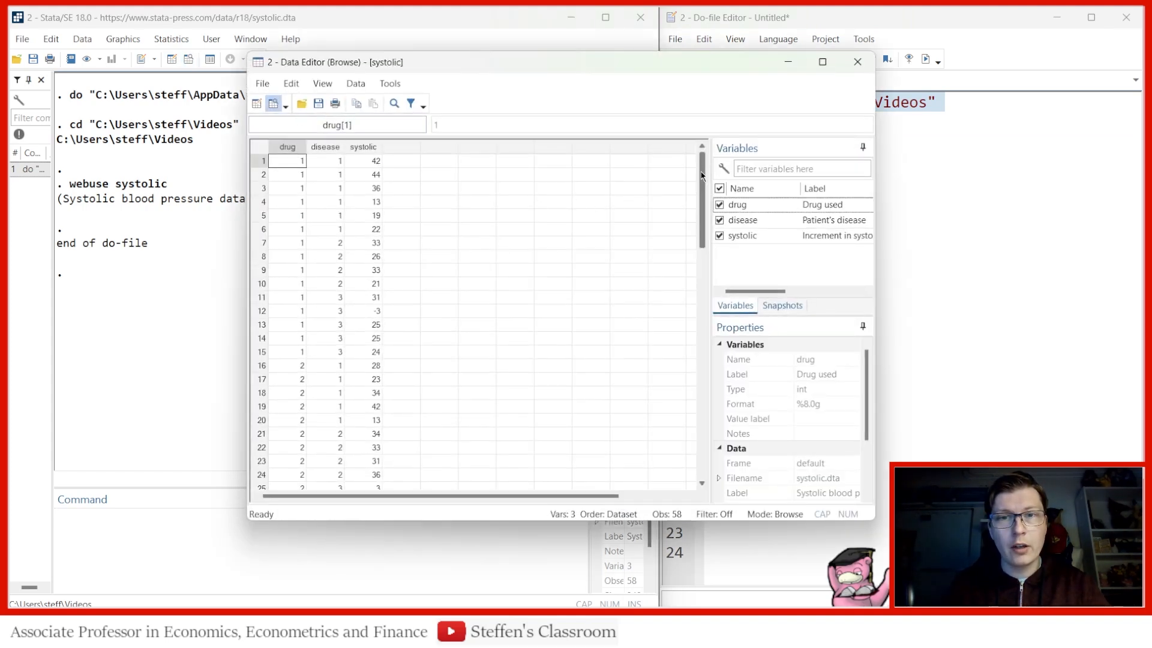
mouse_move(704, 177)
mouse_down()
mouse_move(701, 349)
mouse_move(702, 174)
mouse_up()
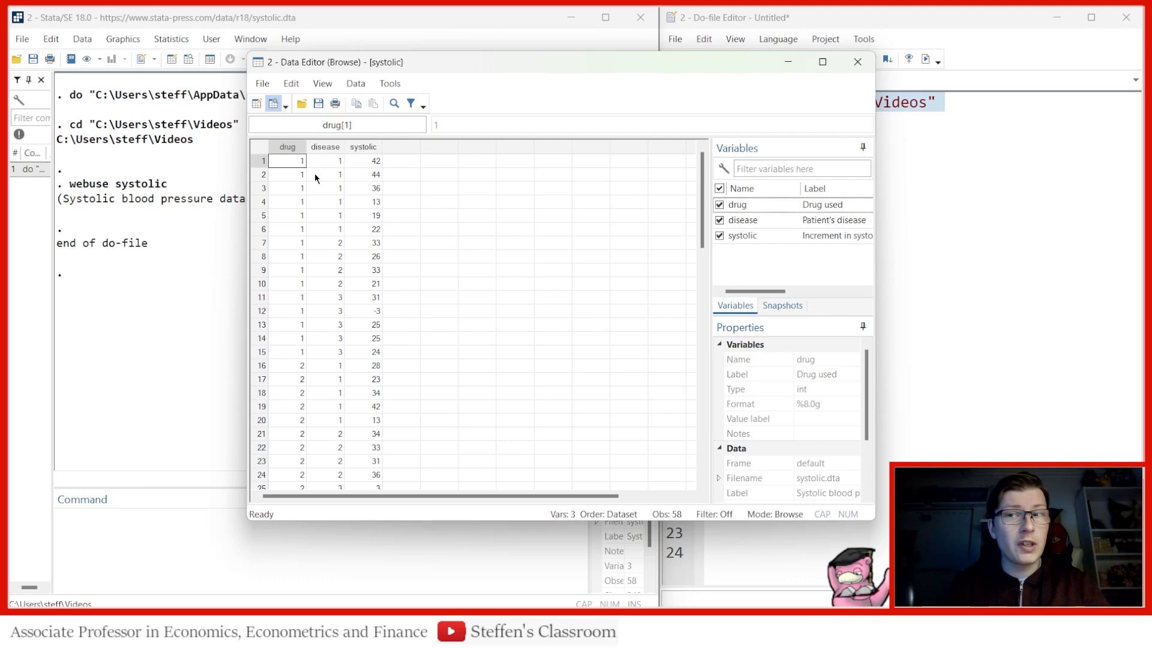
click(372, 148)
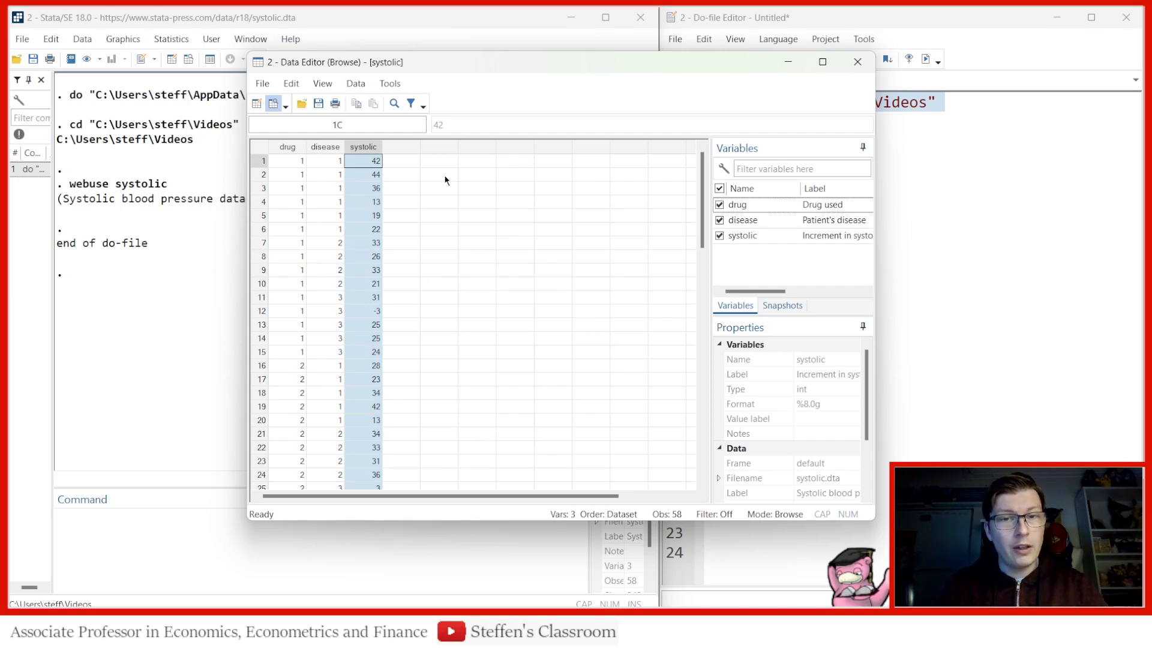
drag(710, 264, 636, 263)
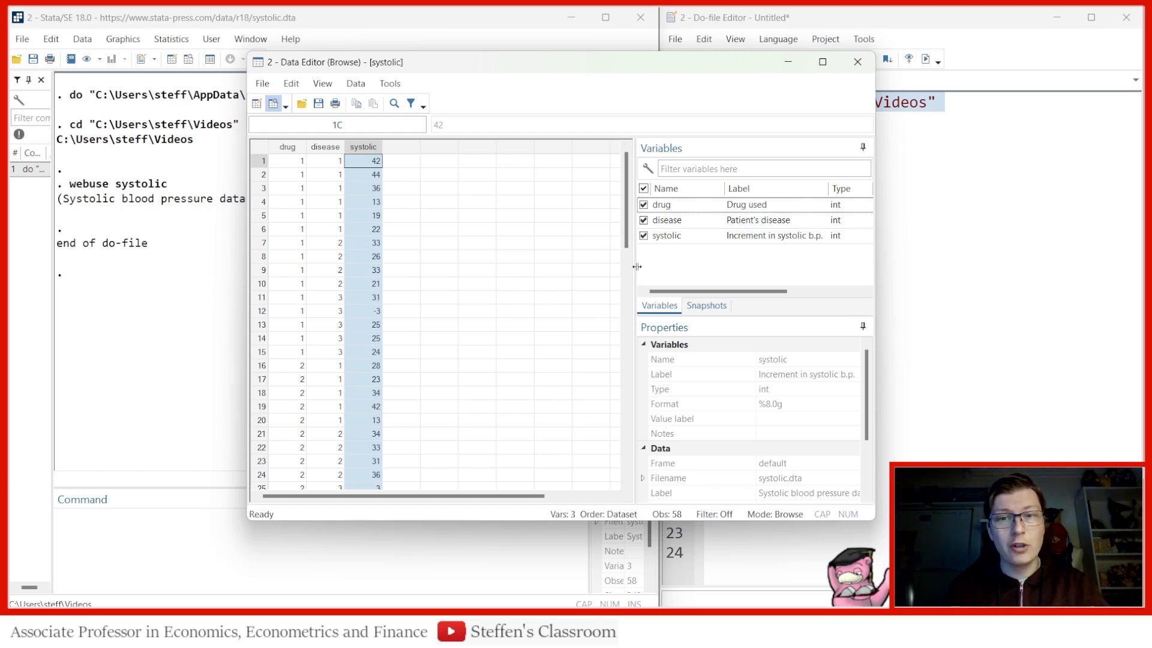
drag(635, 268, 686, 267)
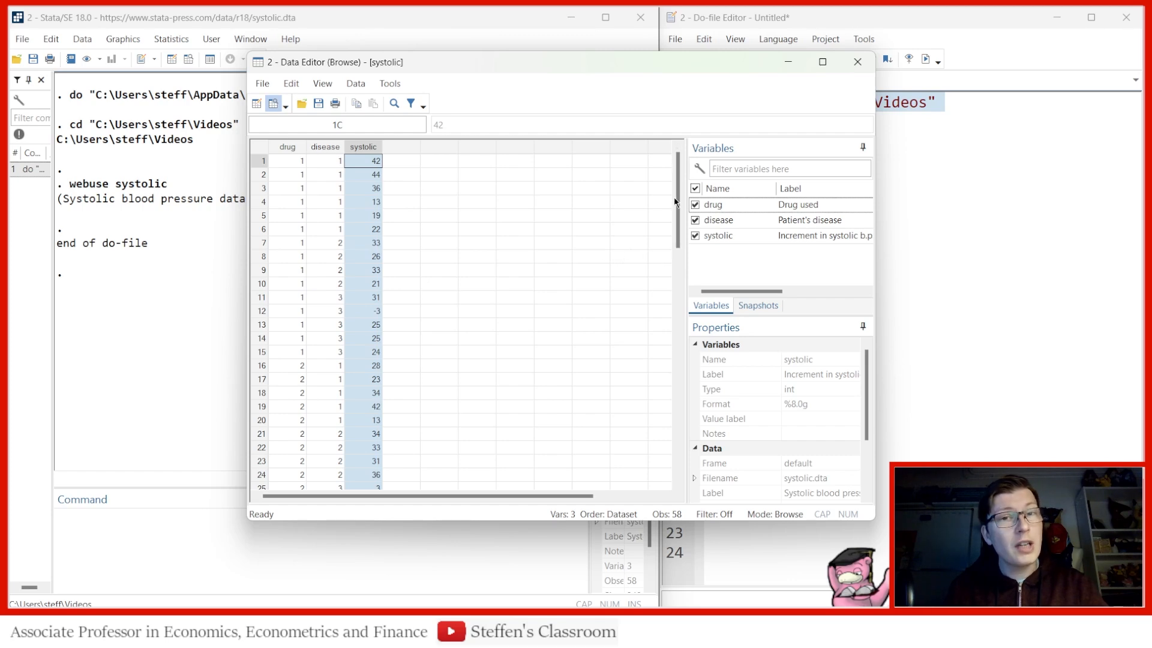
click(857, 62)
Write a tabstat command on line 5 of the do-file for systolic, grouped with by(drug)
click(722, 176)
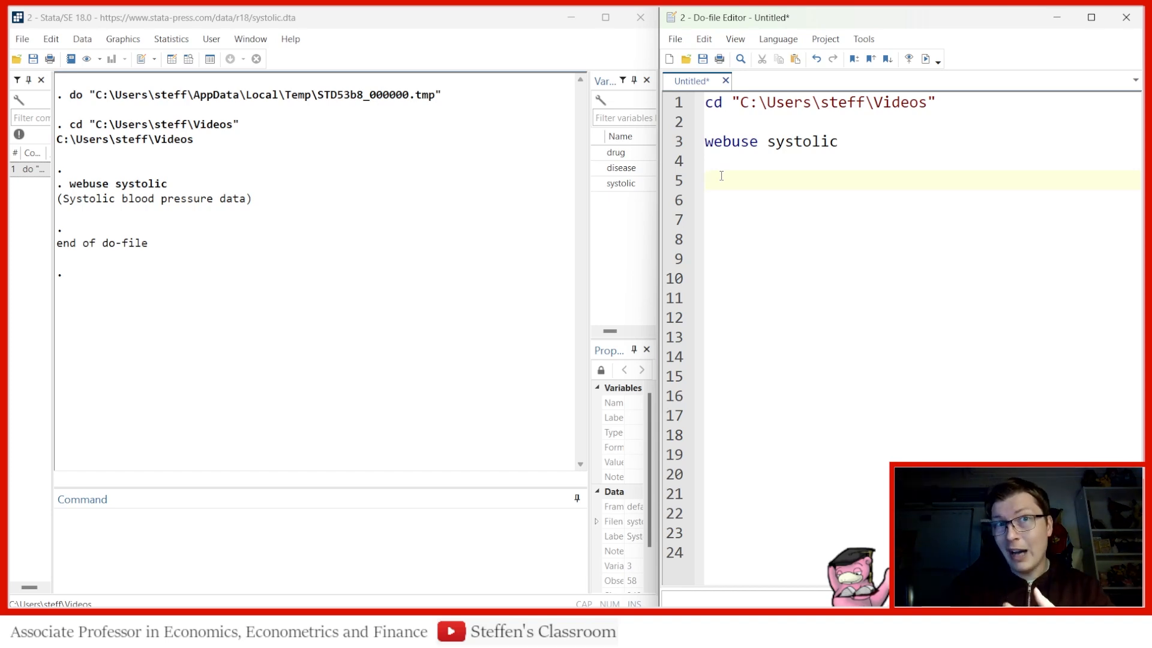
text(tabstat )
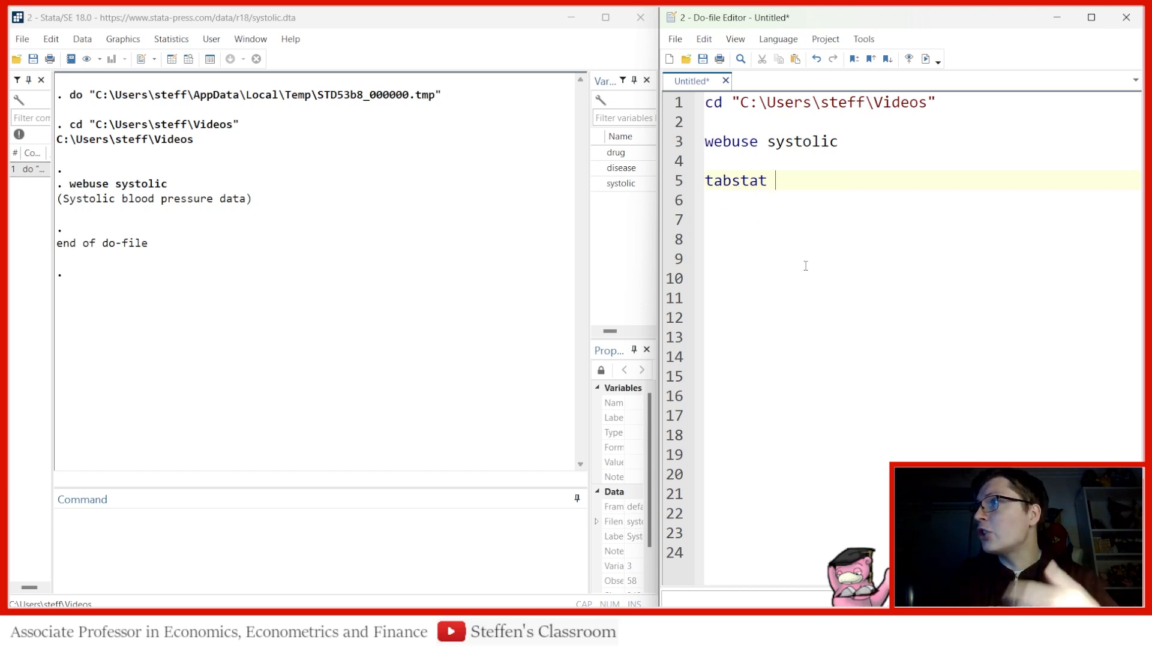
text(sys)
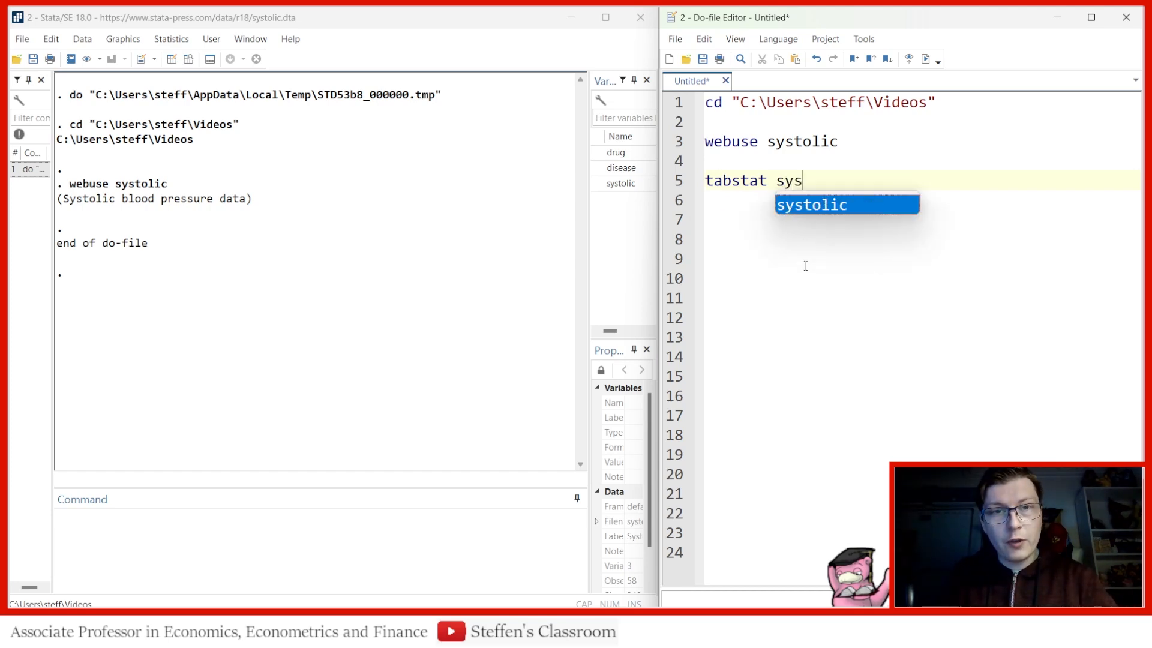
key(Tab)
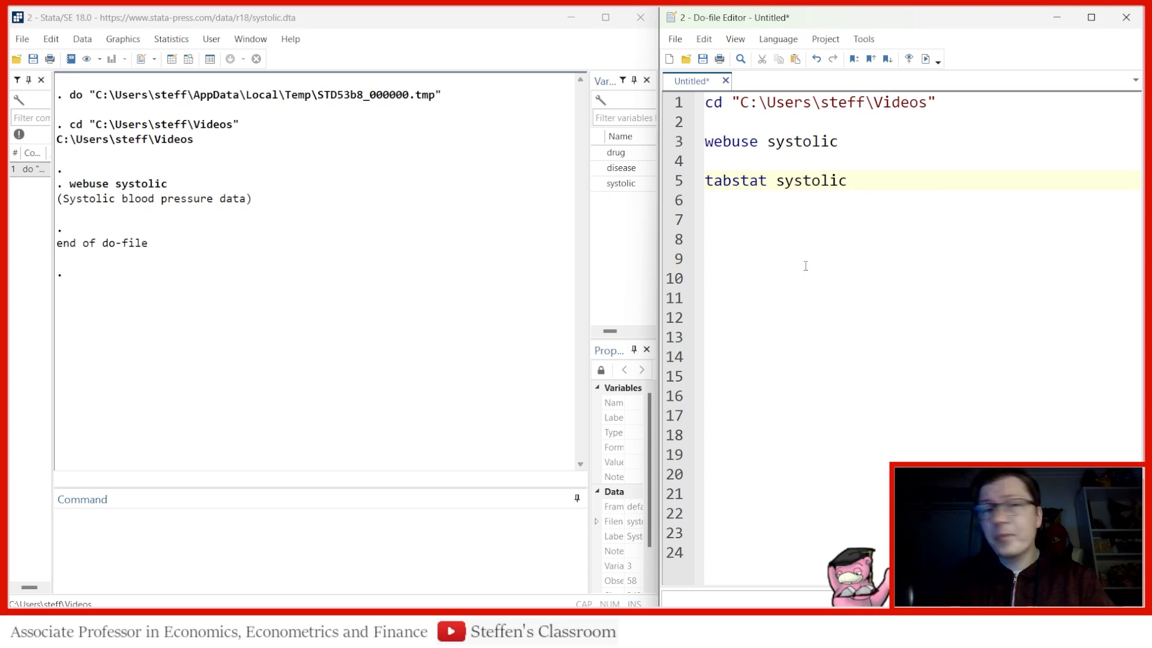
text(,)
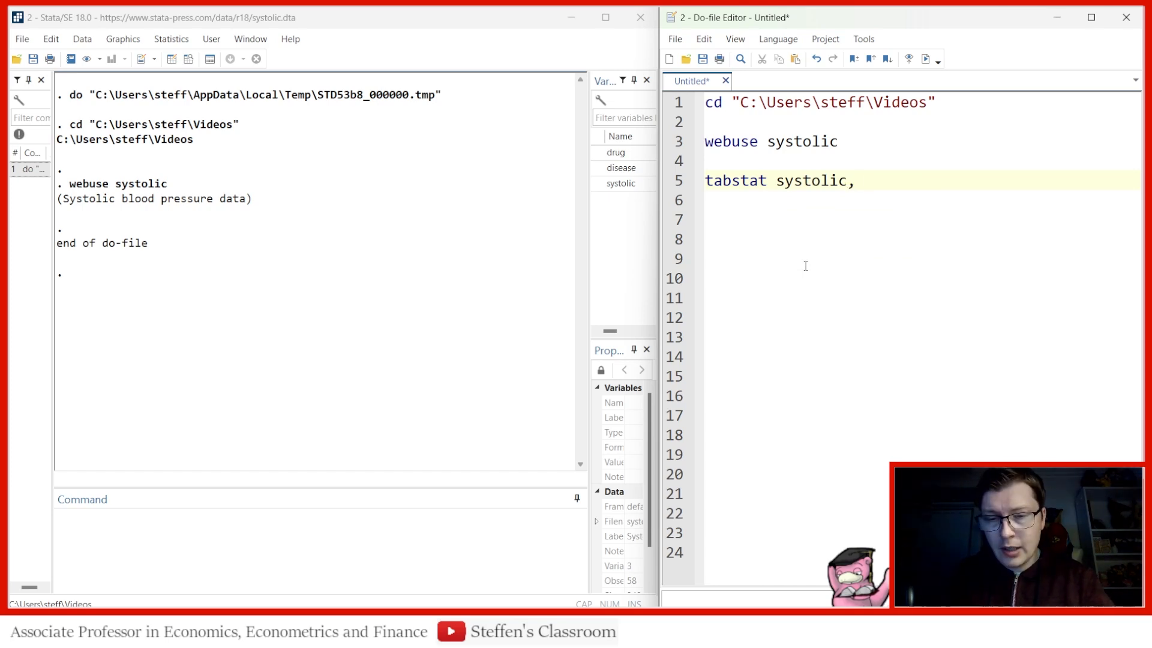
text( by(drug) )
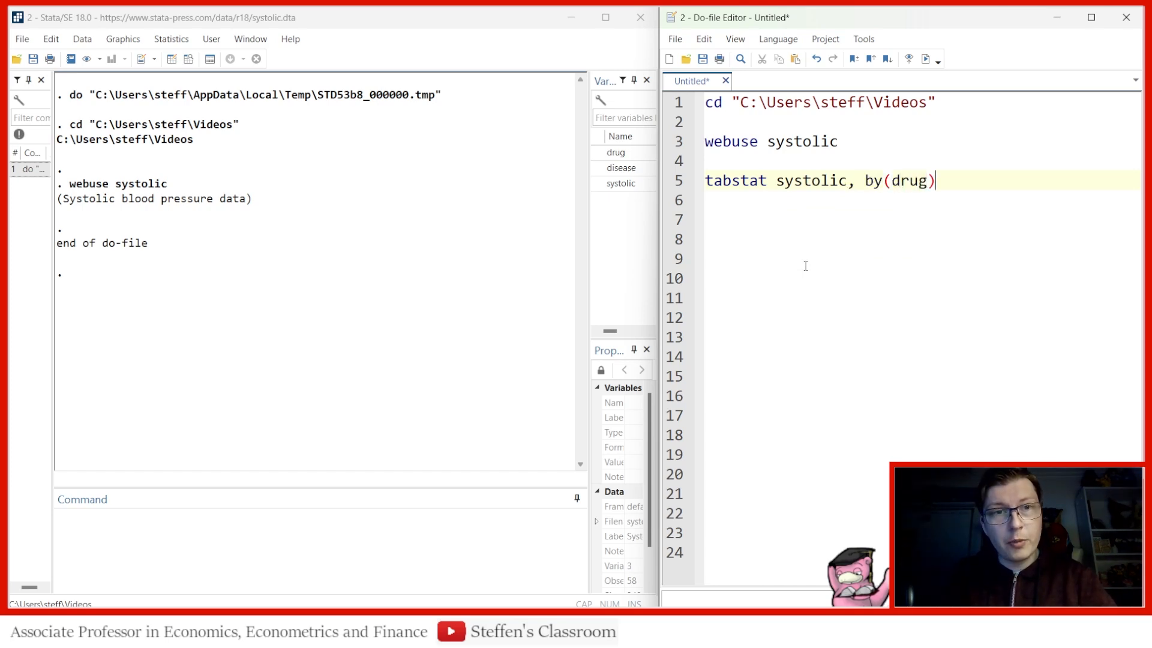
Add the option stat(mean sd n min max) to the tabstat command and run that line
text(stat())
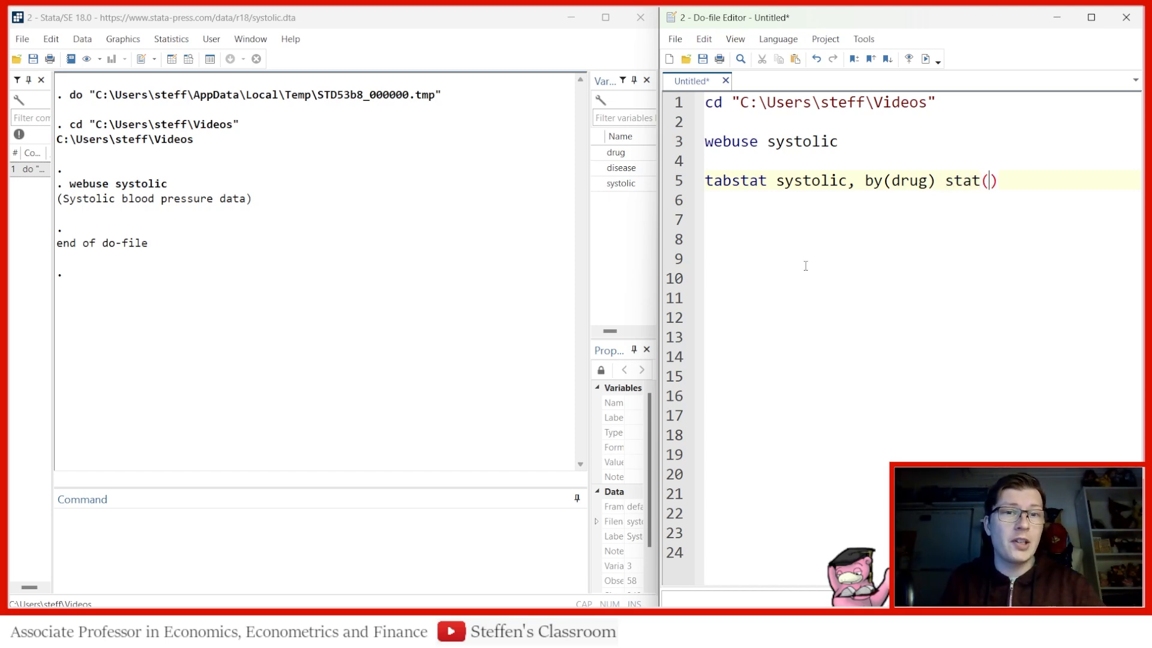
text(mean)
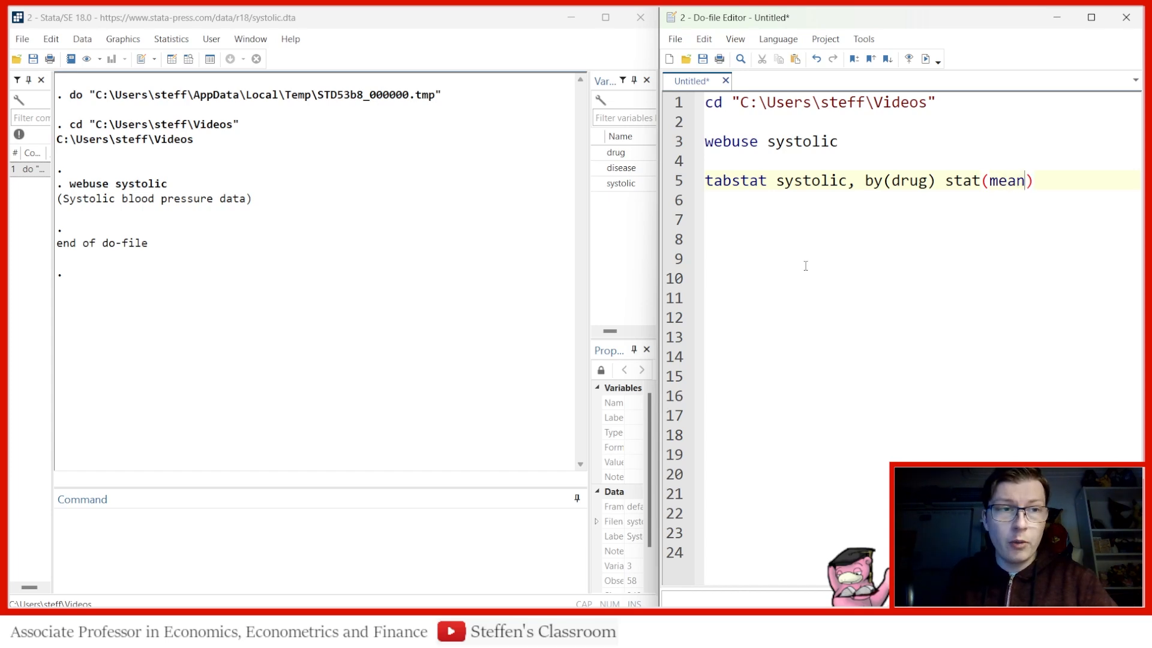
text( sd )
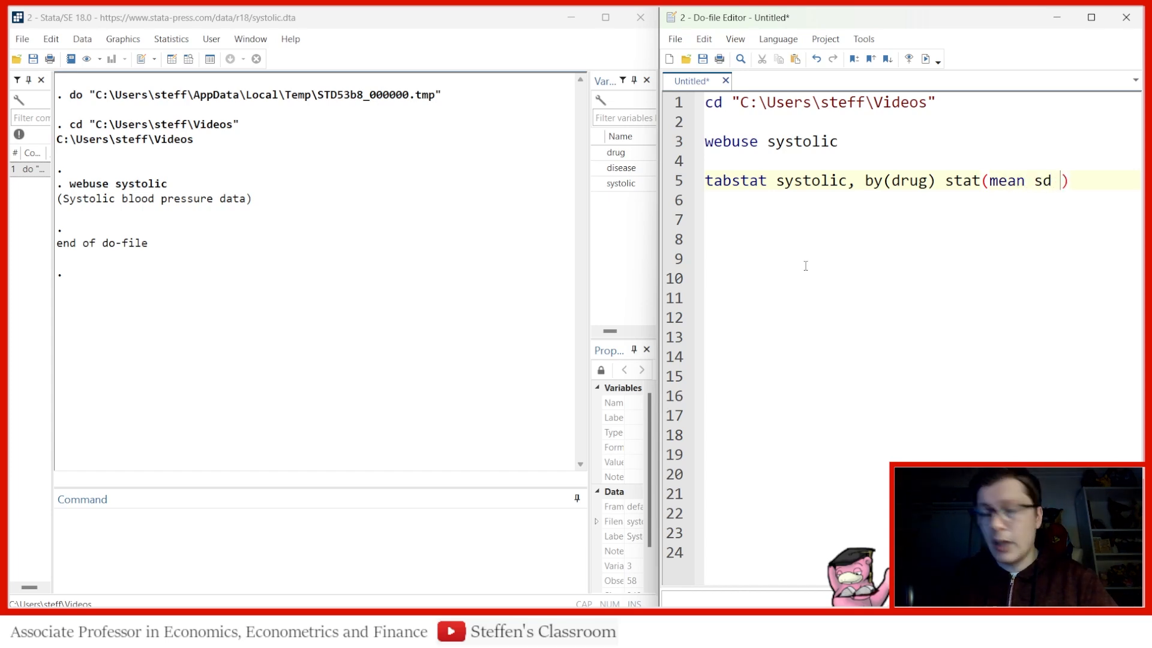
text(n min max)
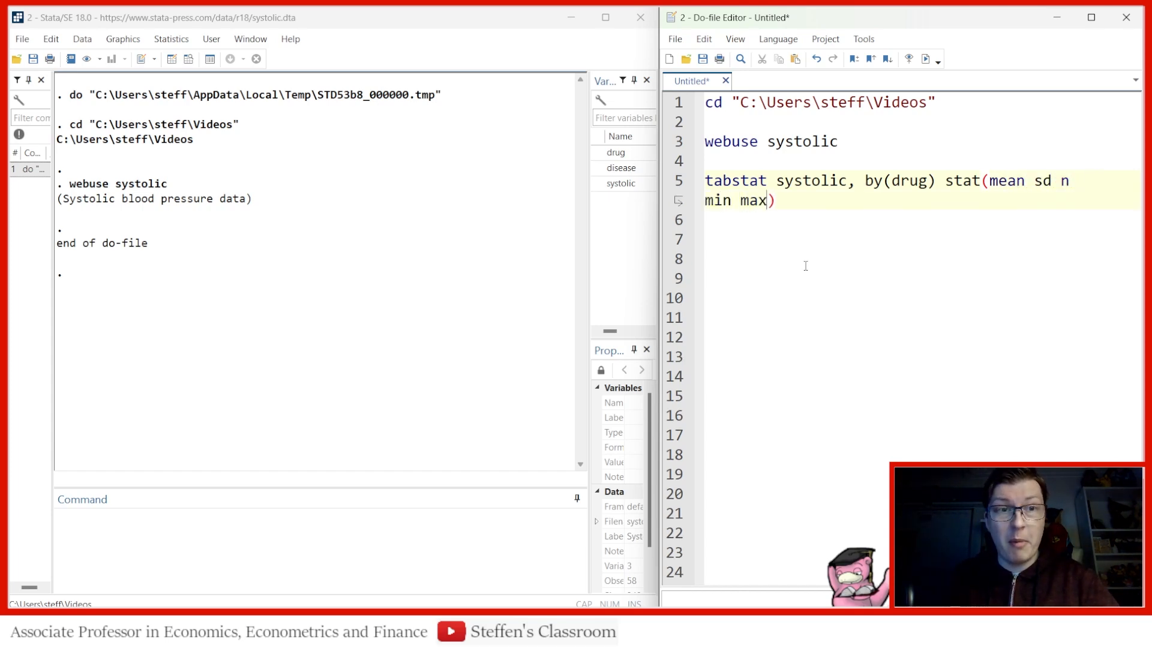
click(677, 187)
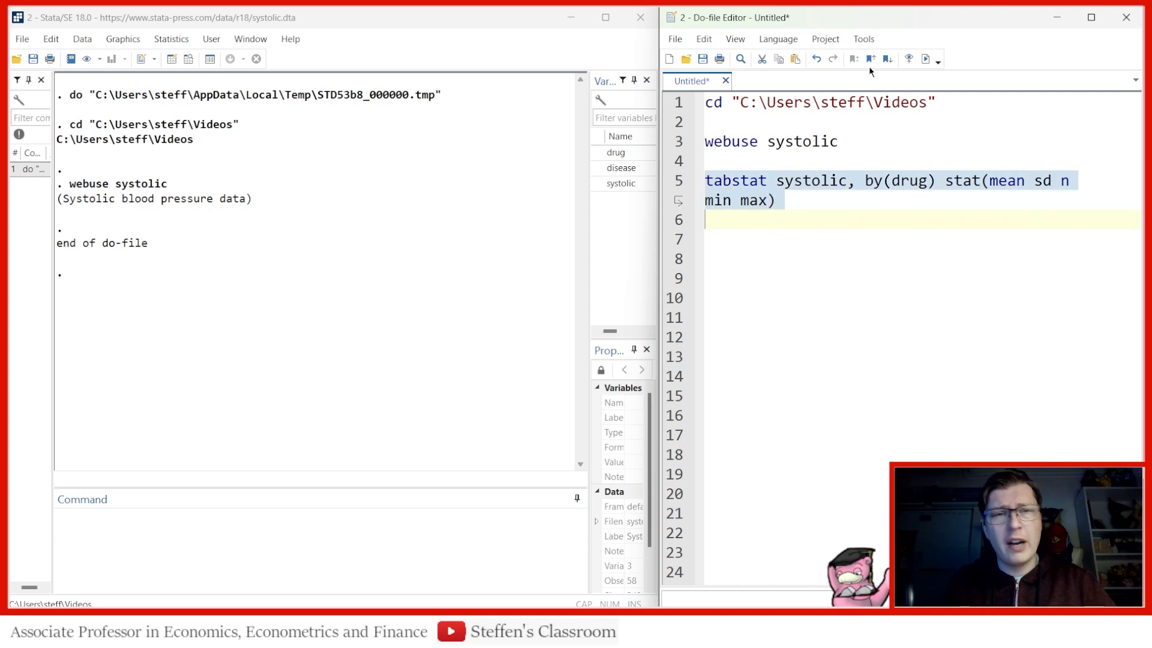
click(926, 58)
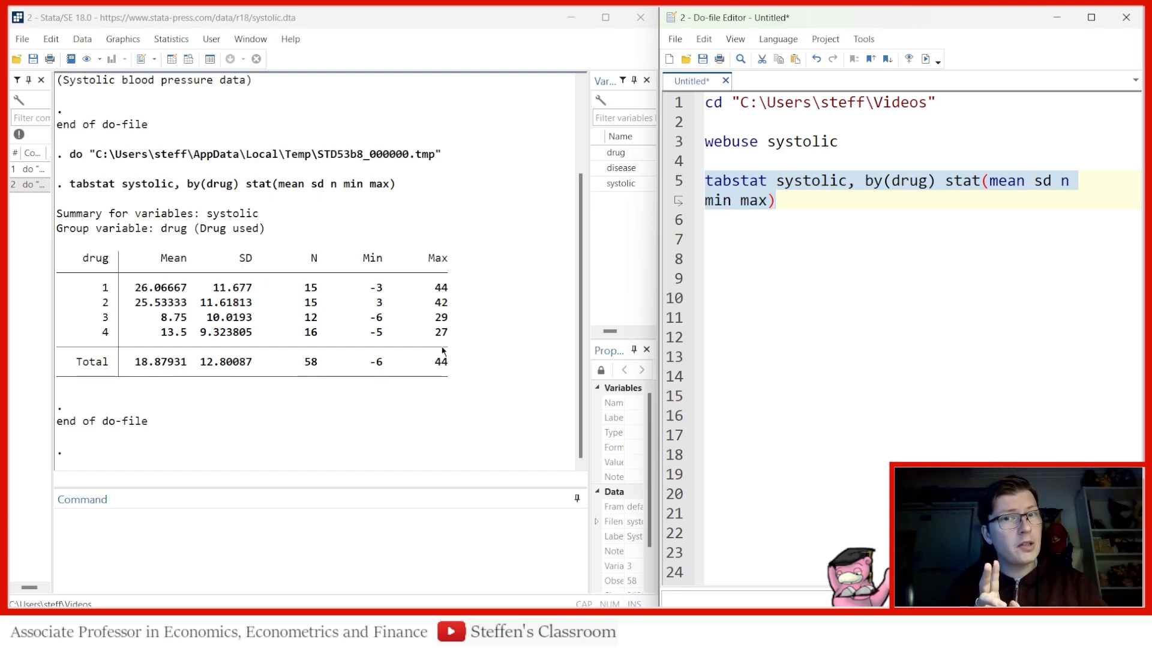
Start a one-way ANOVA command on line 7 below the tabstat command, reading "oneway systolic drug"
click(802, 200)
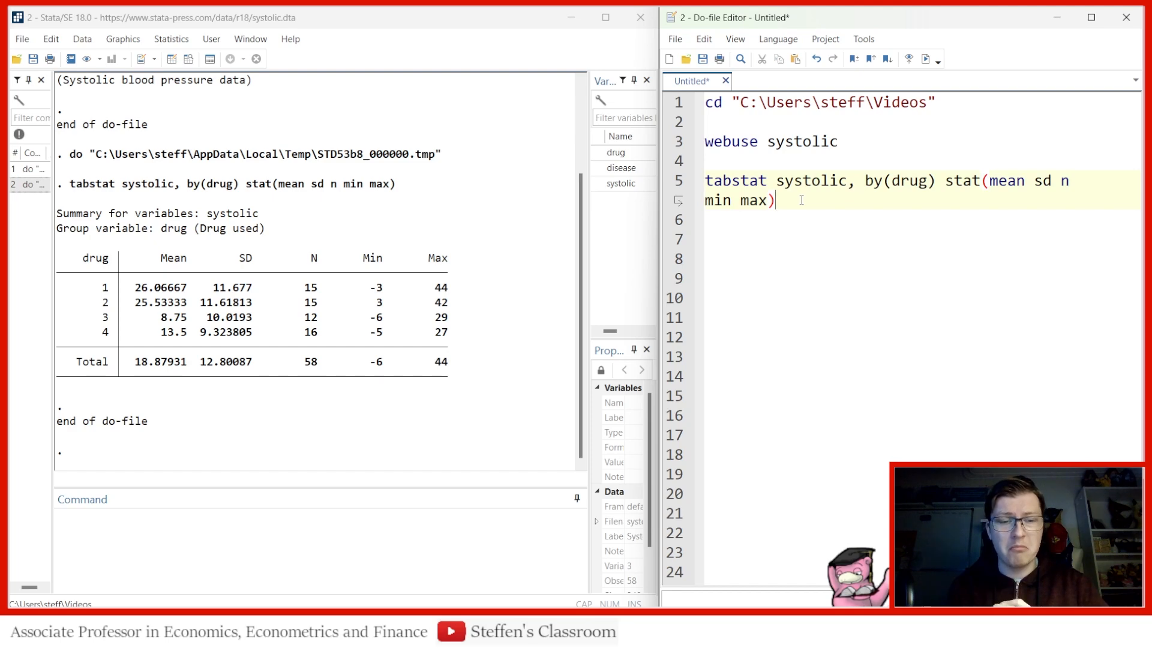
key(Return)
key(Return)
key(Return)
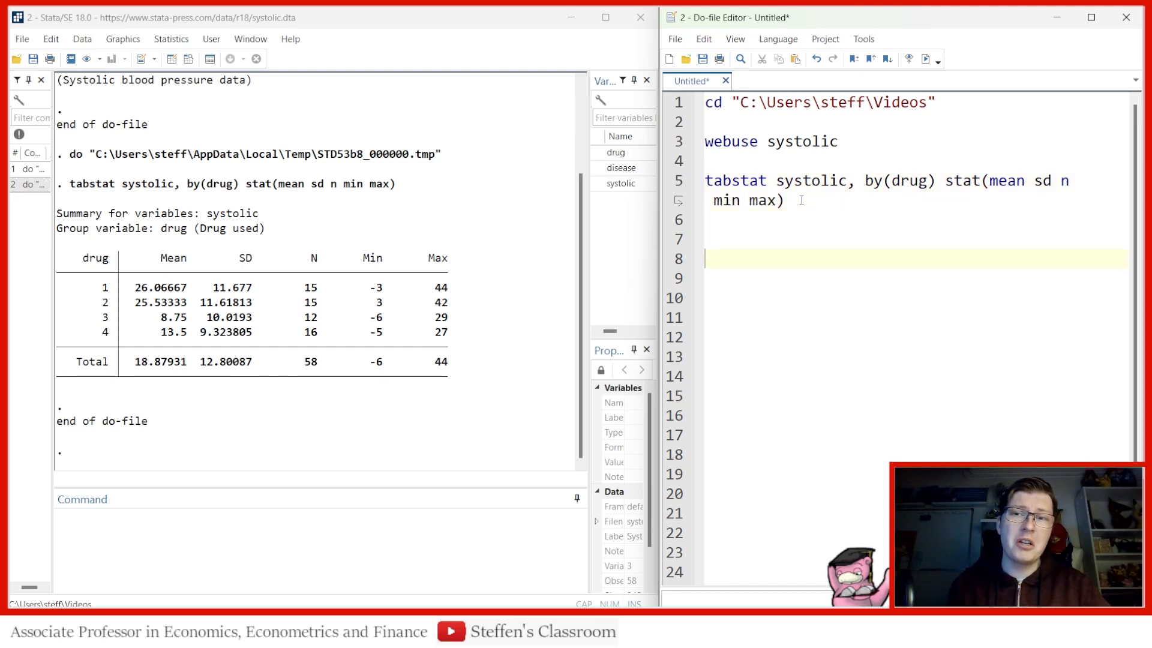
key(BackSpace)
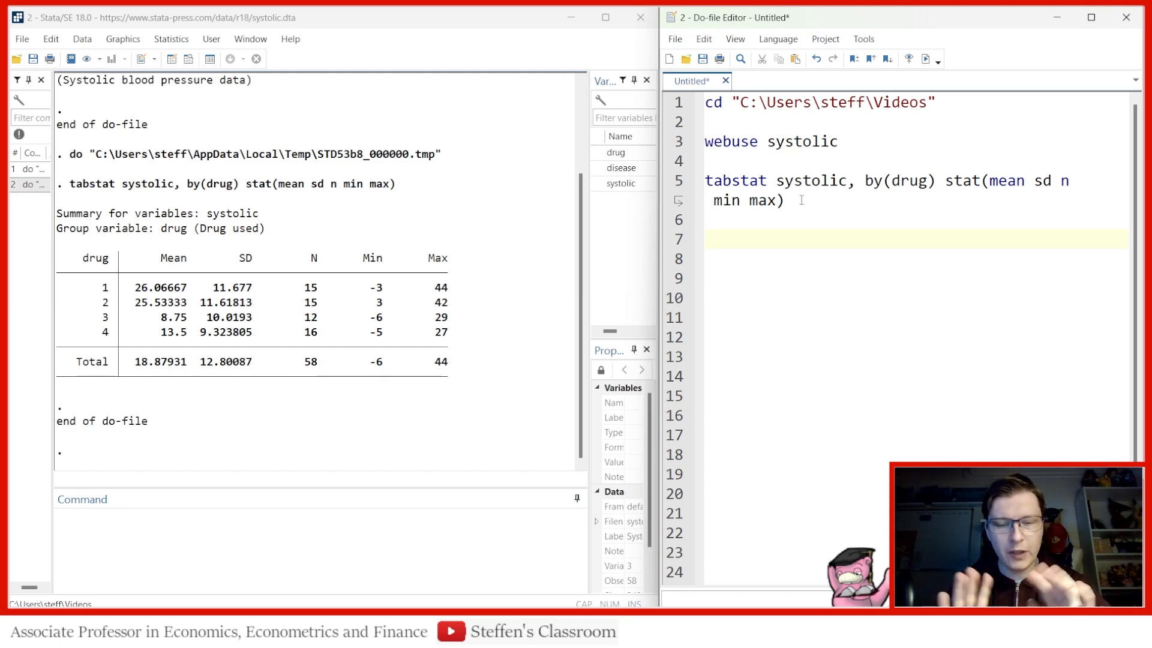
text(oneway)
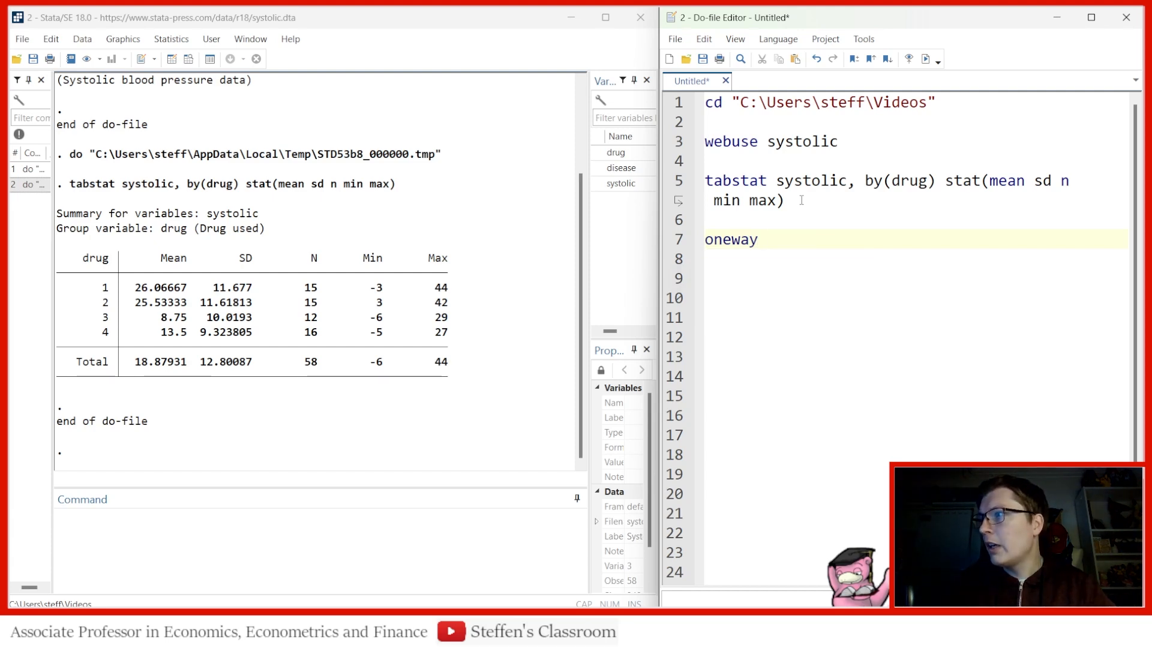
text( sy)
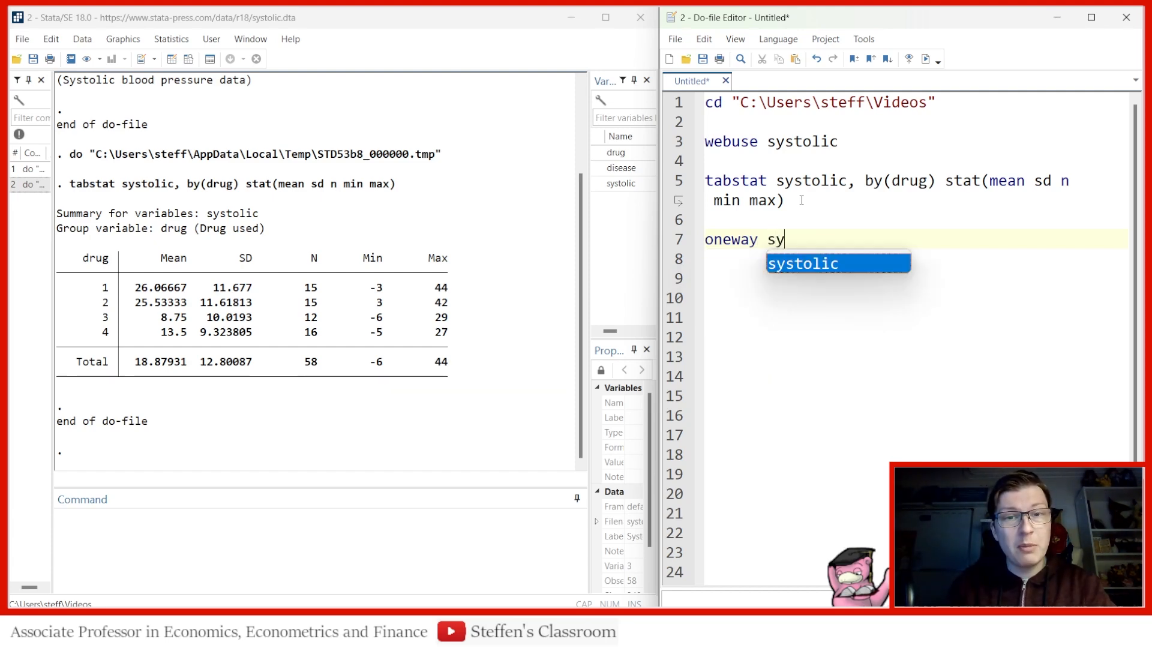
text(stolic)
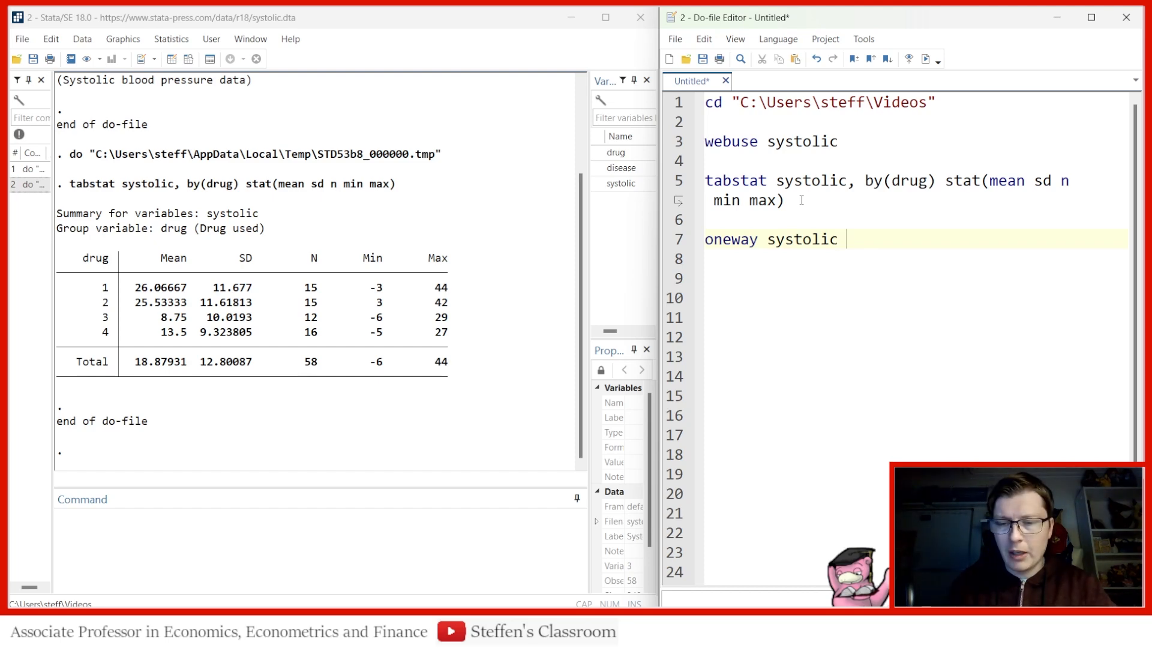
text( drug)
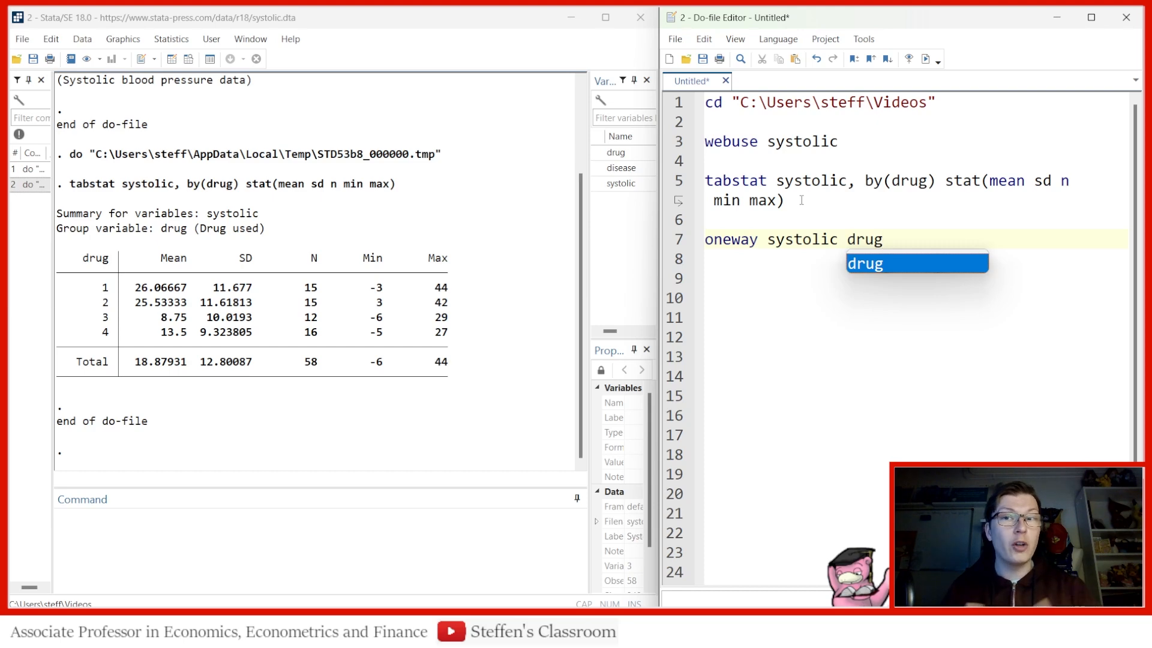
Add the tabulate option to the oneway command and run that line
text(, )
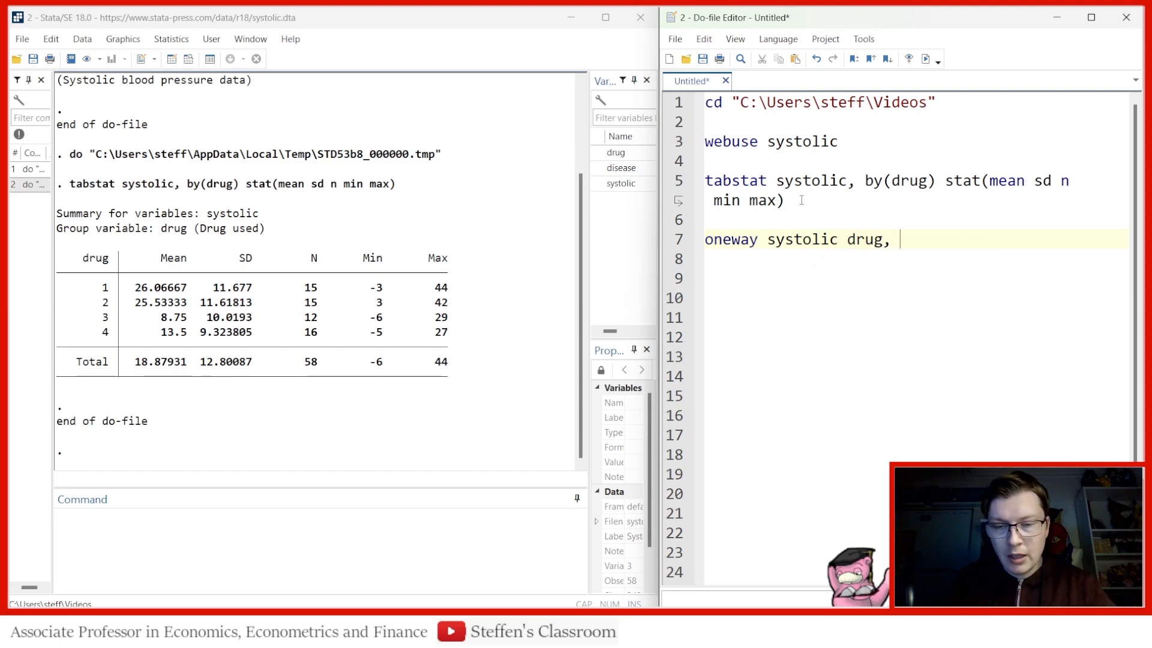
text(tab)
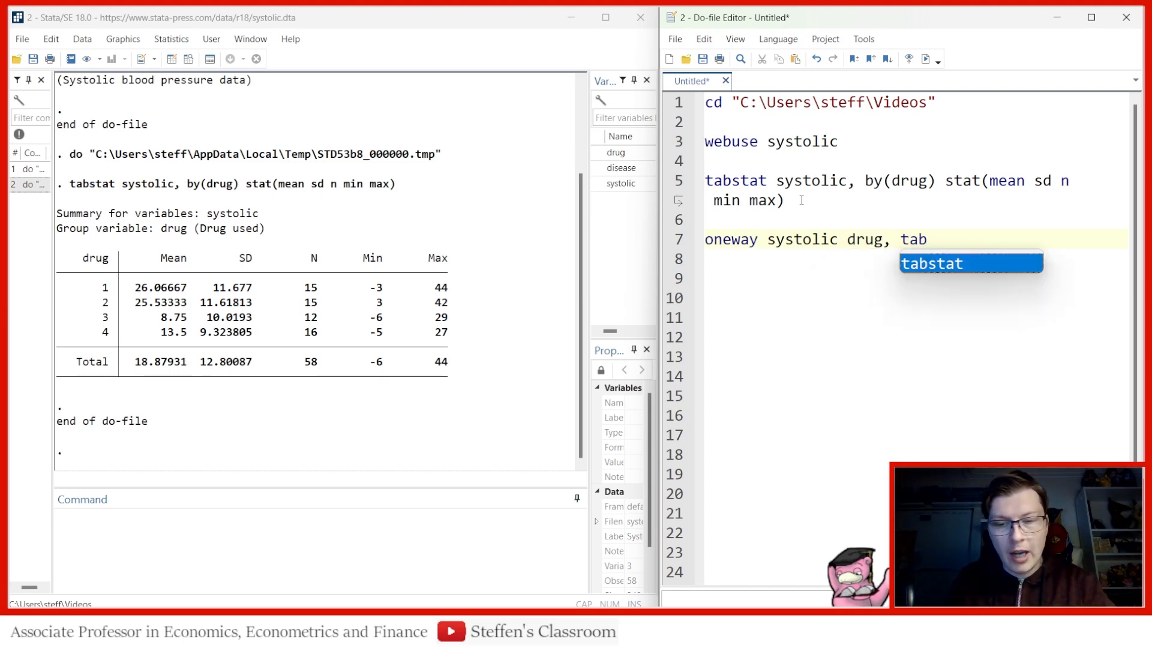
text(ulate)
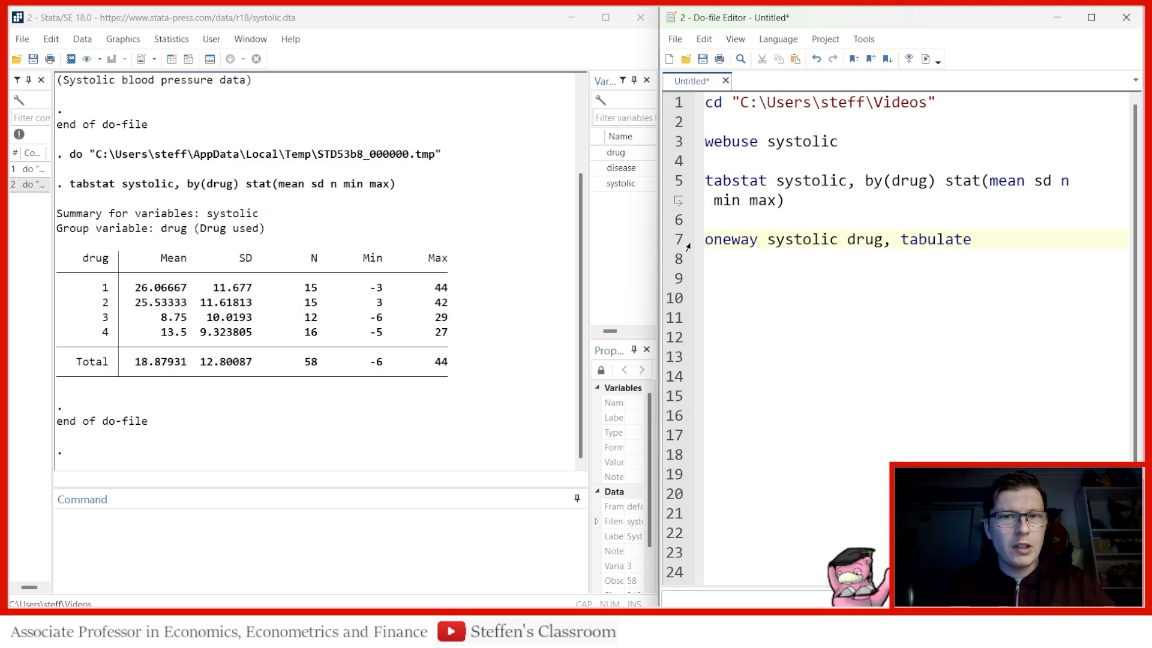
click(689, 247)
click(926, 58)
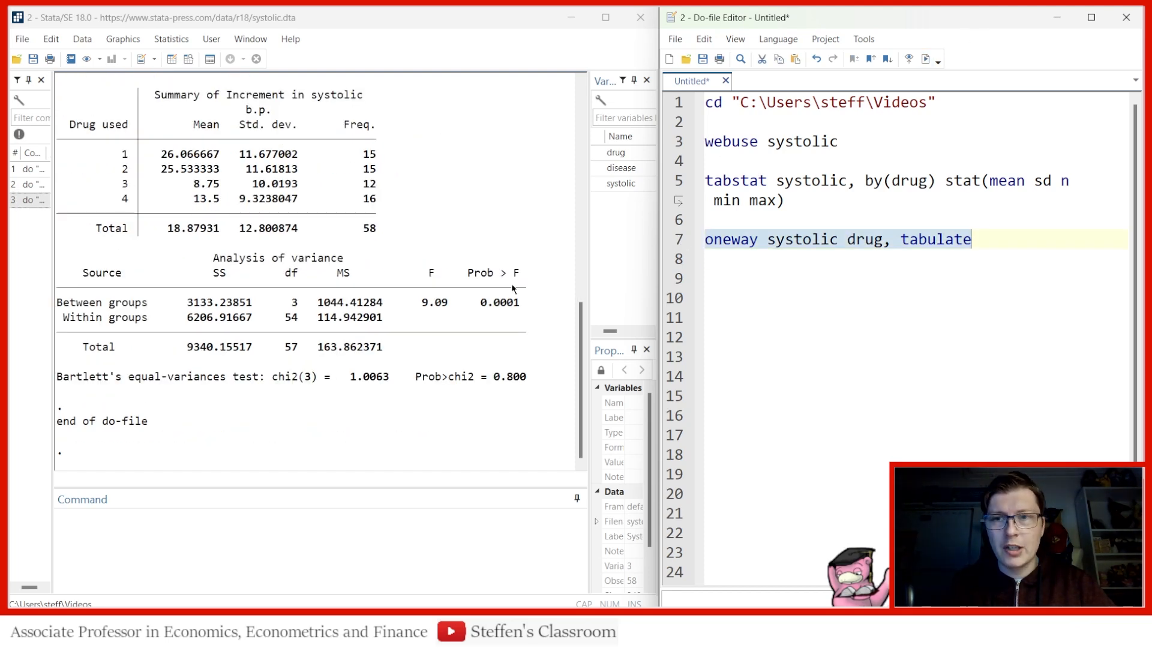
Compare the oneway summary table with the earlier tabstat table in the results
scroll(300, 190, up, 2)
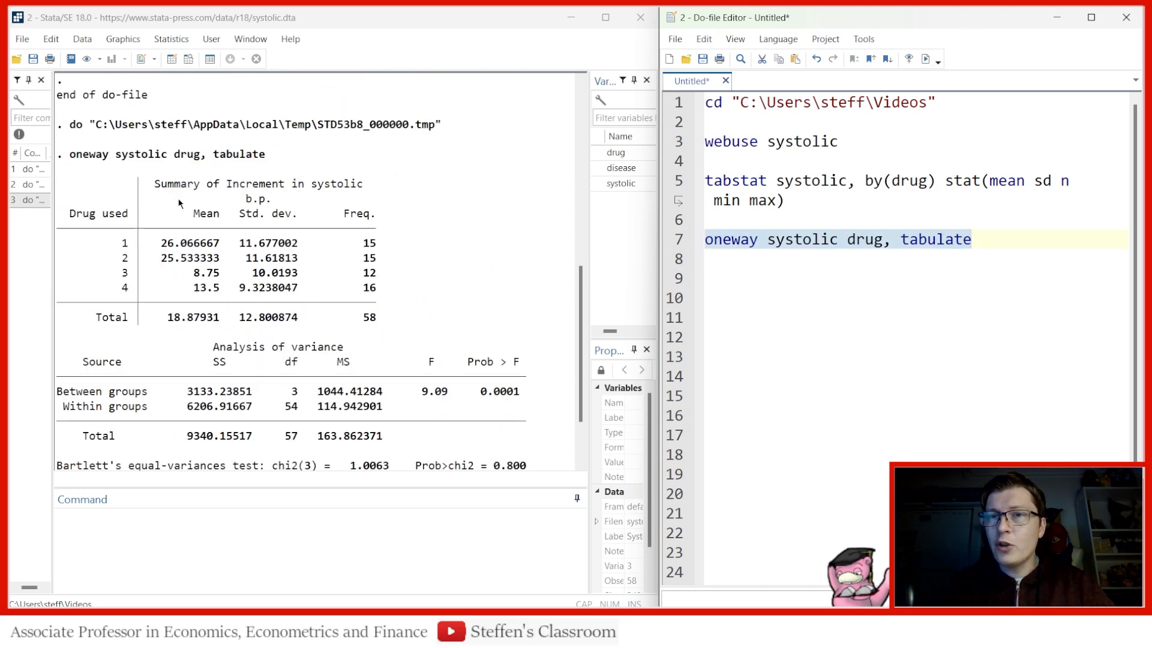
scroll(282, 279, up, 6)
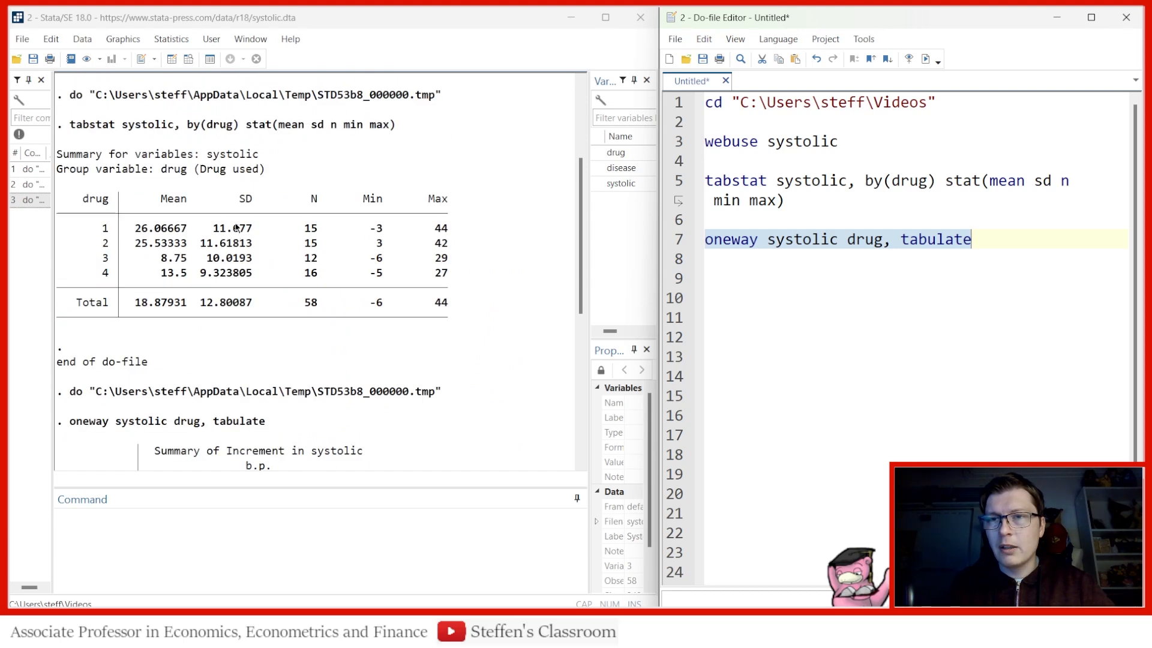
scroll(237, 227, down, 5)
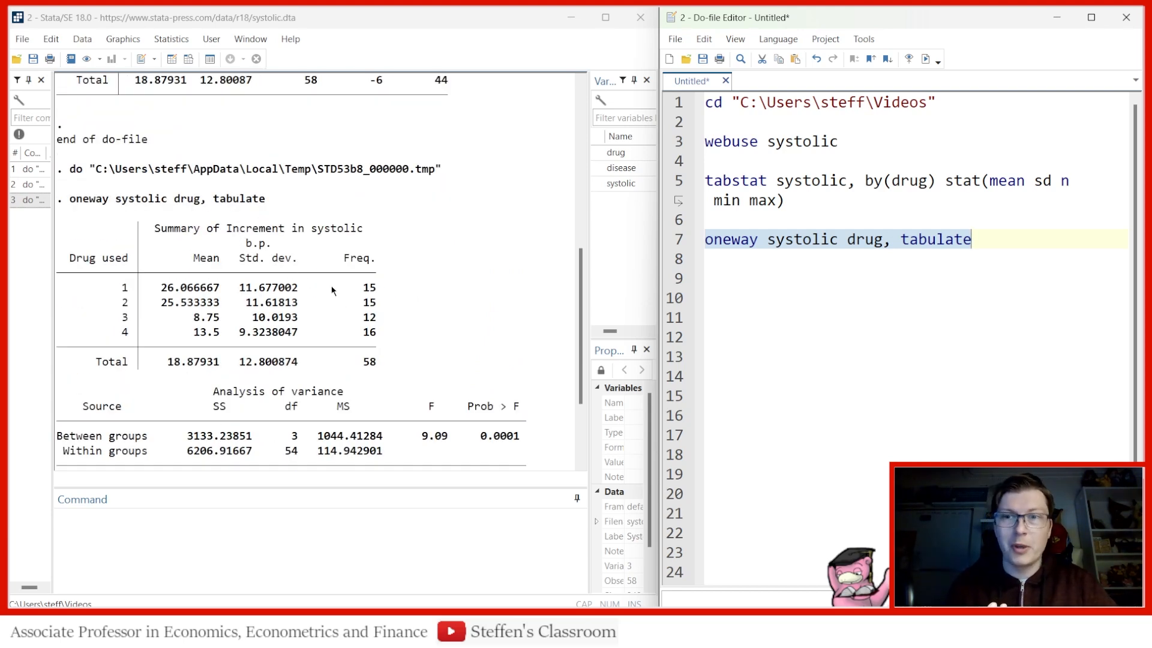
scroll(342, 282, up, 4)
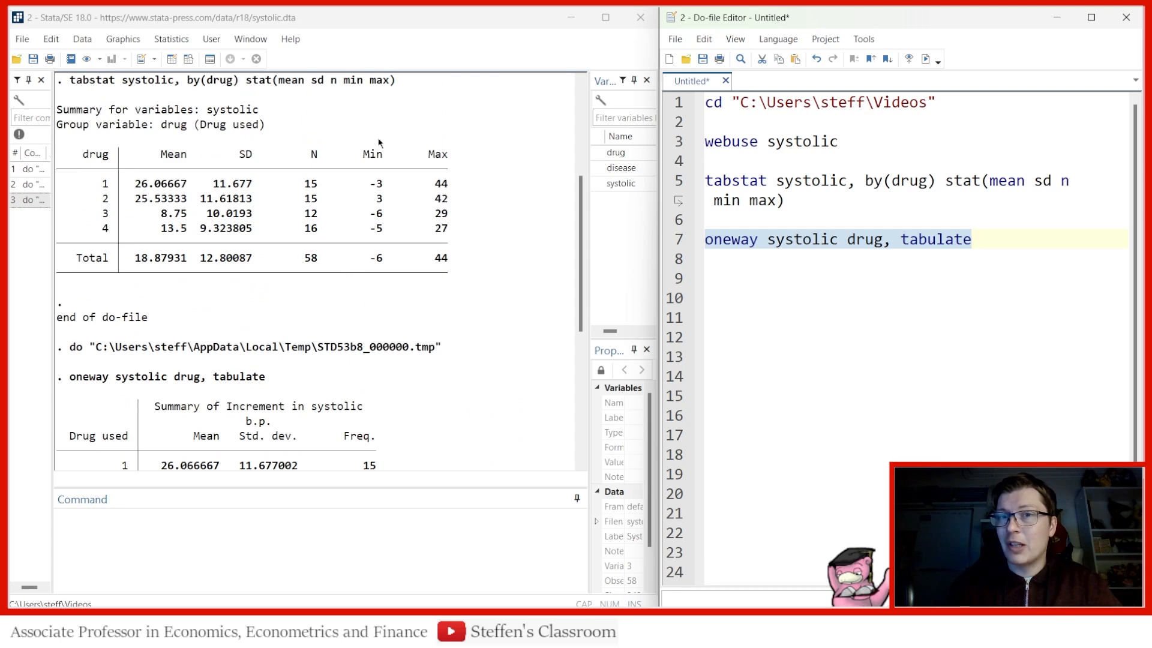
scroll(370, 281, down, 5)
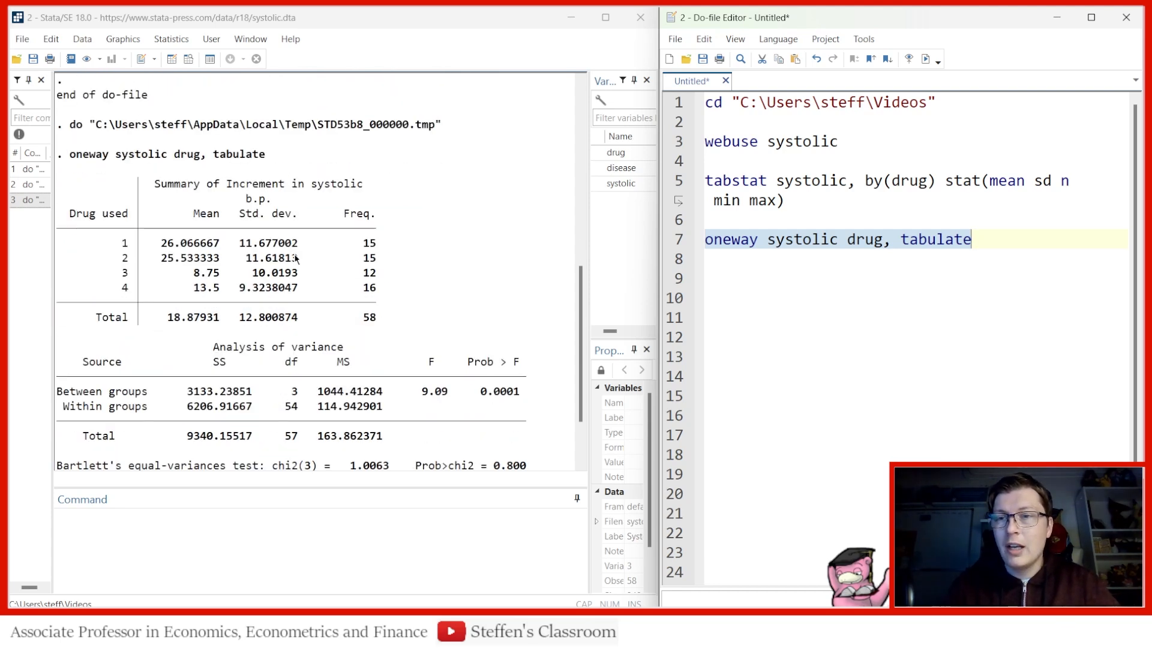
Examine the F statistic and its p-value for the between-groups row of the ANOVA table
scroll(300, 264, down, 2)
drag(418, 302, 522, 309)
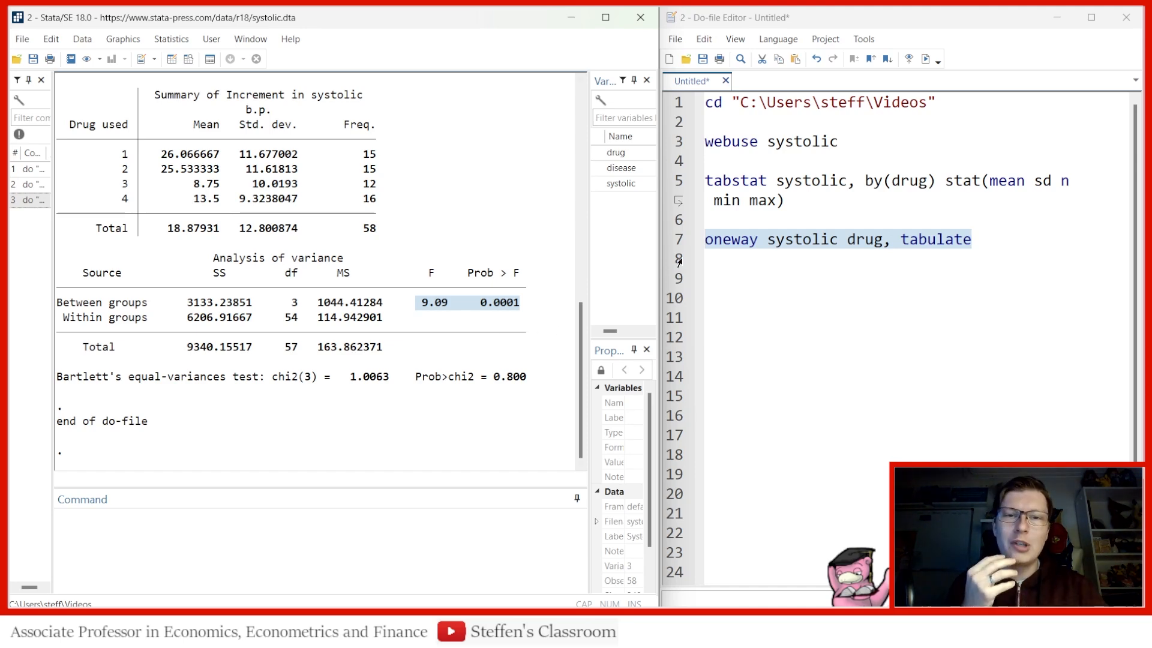
Write a pairwise mean comparison command on line 9 of the do-file, reading "pwmean systolic, over(drug)"
click(971, 239)
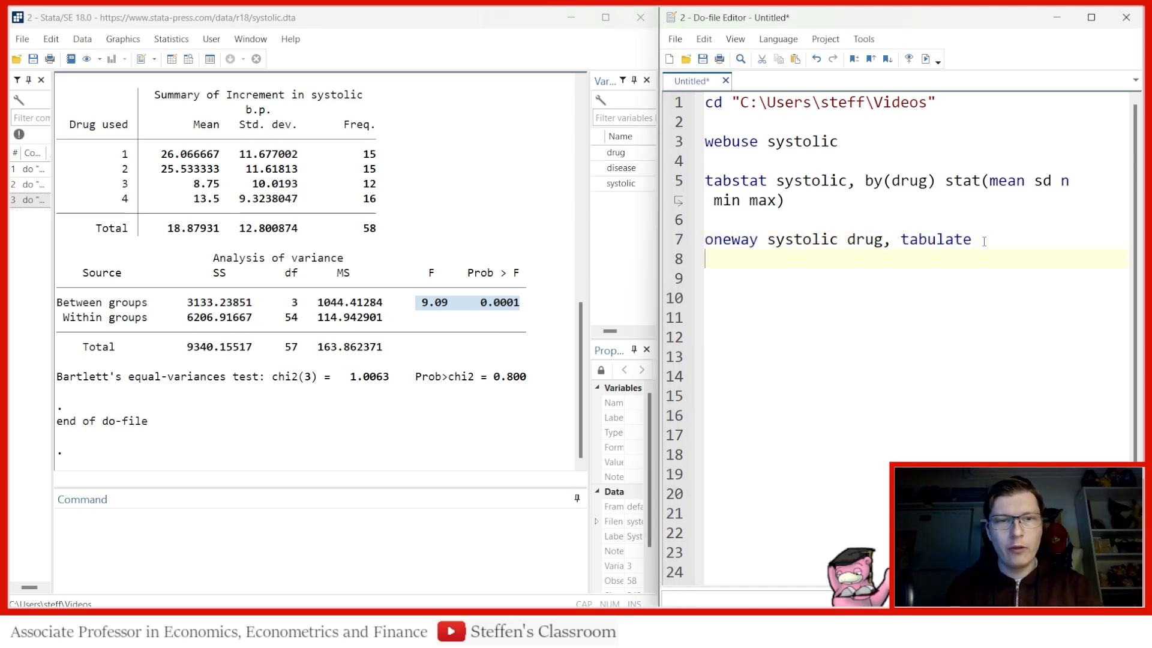
key(Return)
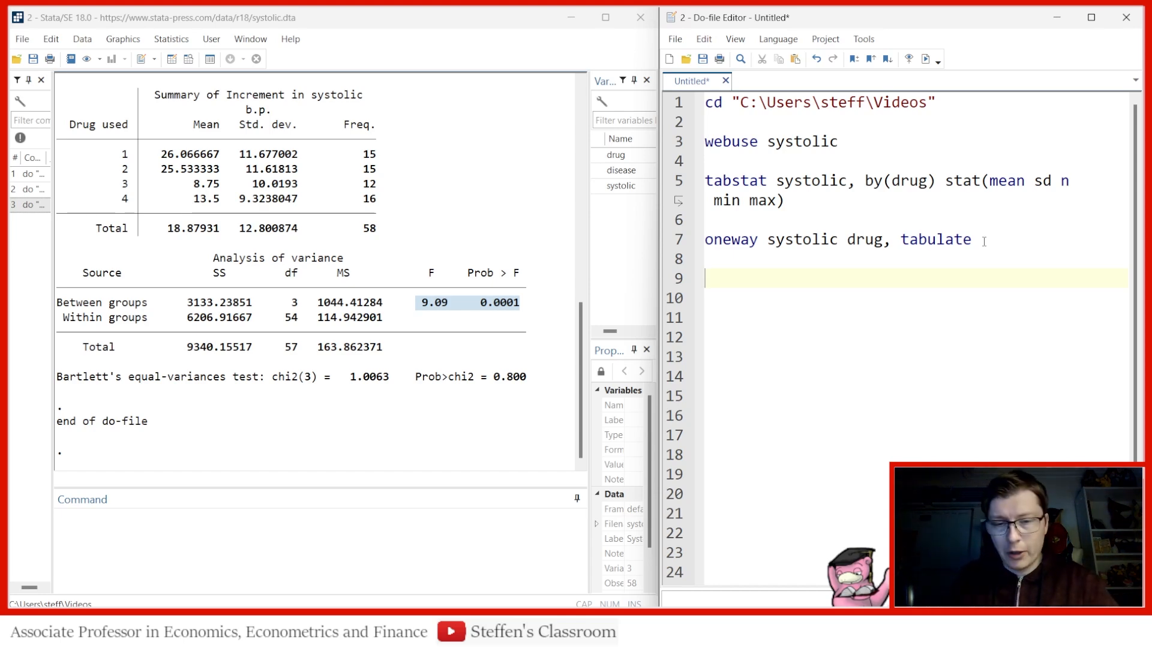
text(pw)
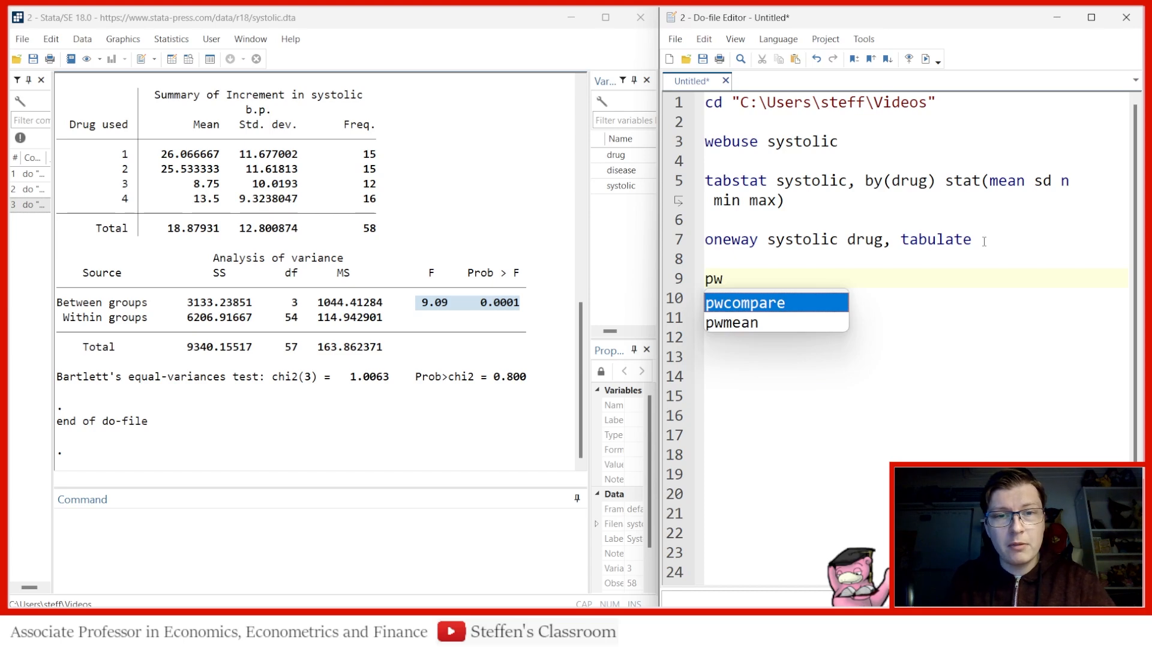
key(Down)
key(Return)
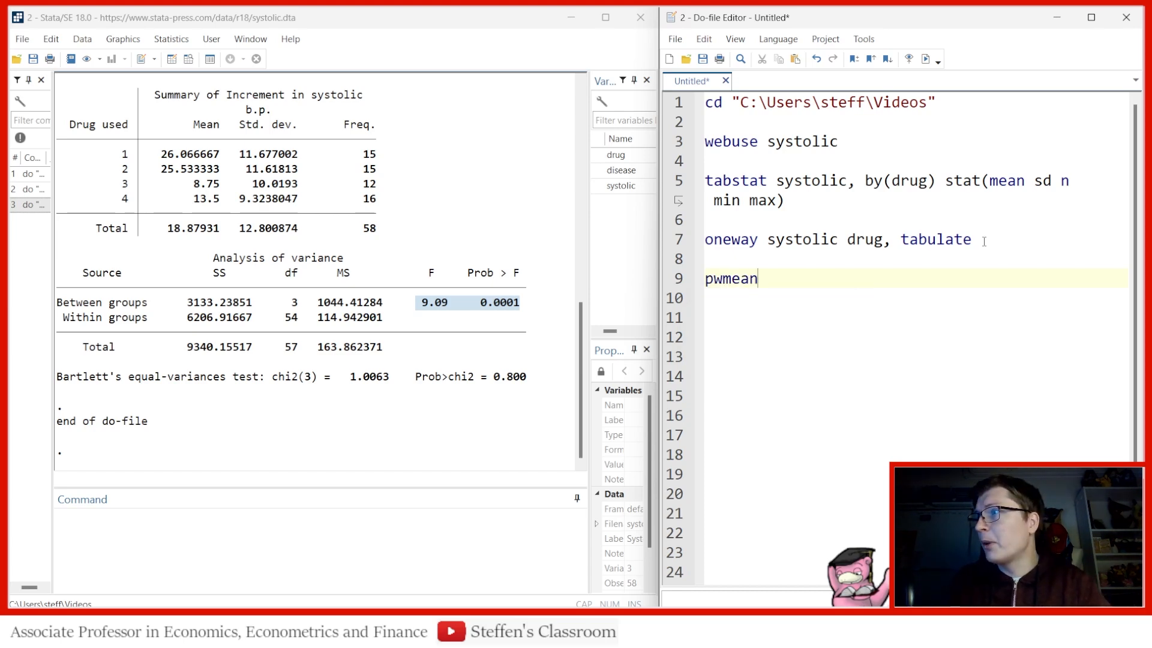
text(systolic)
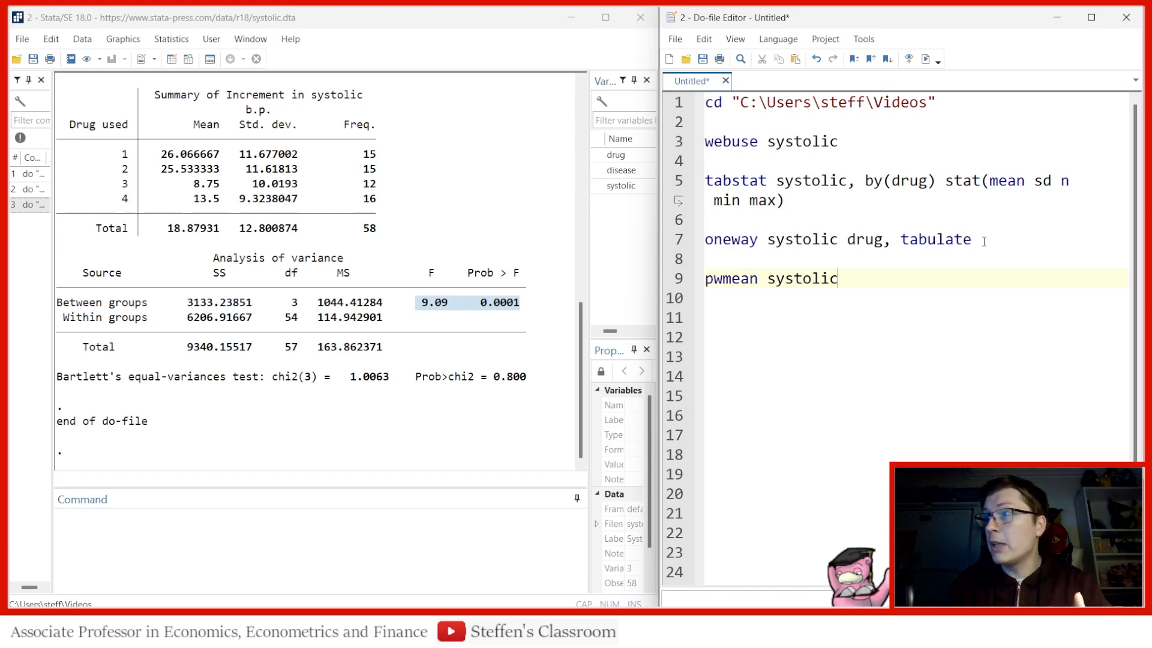
text(, over()
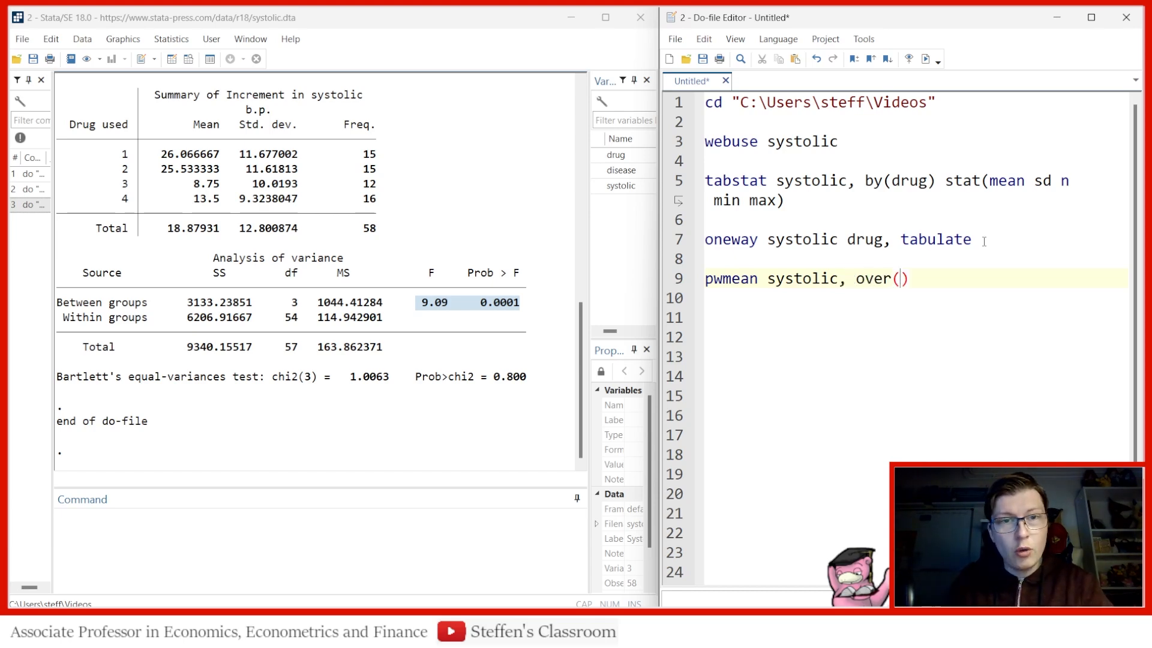
text(drug)
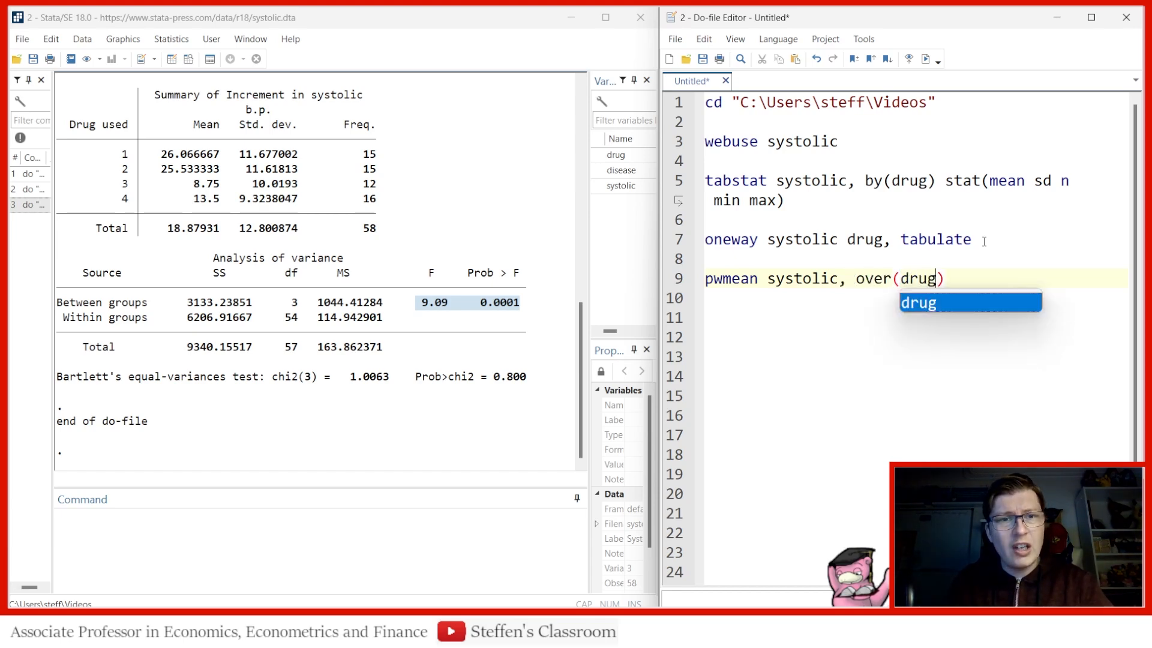
key(Right)
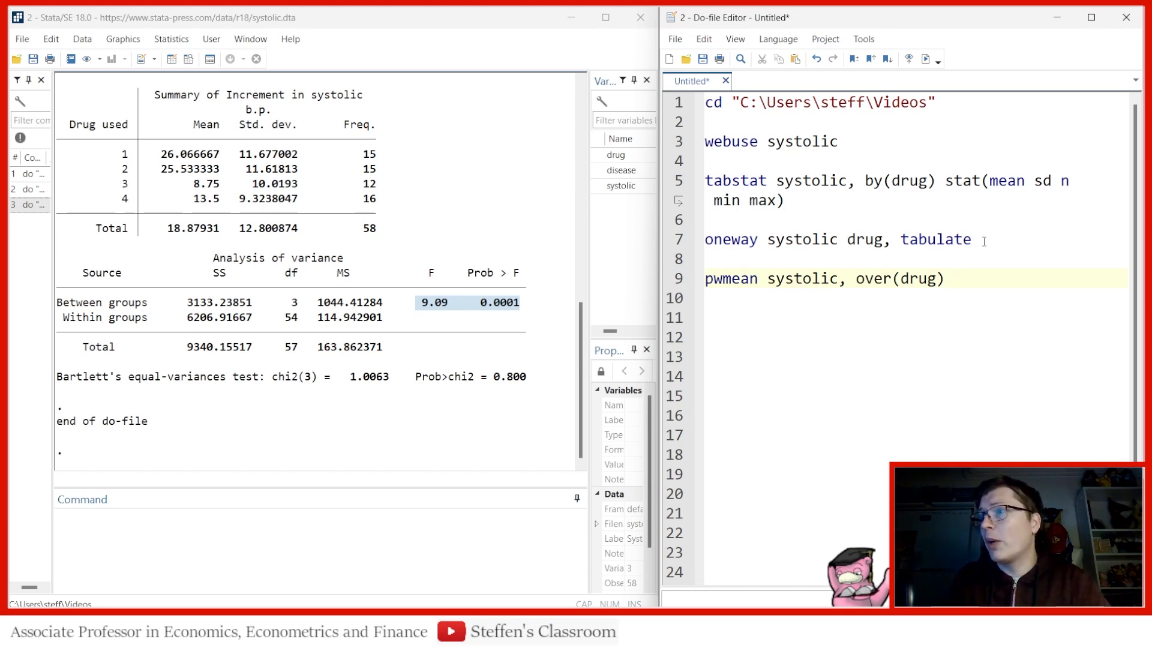
Add the options mcompare(bonferroni) and effects to the pwmean command and run that line
text(m)
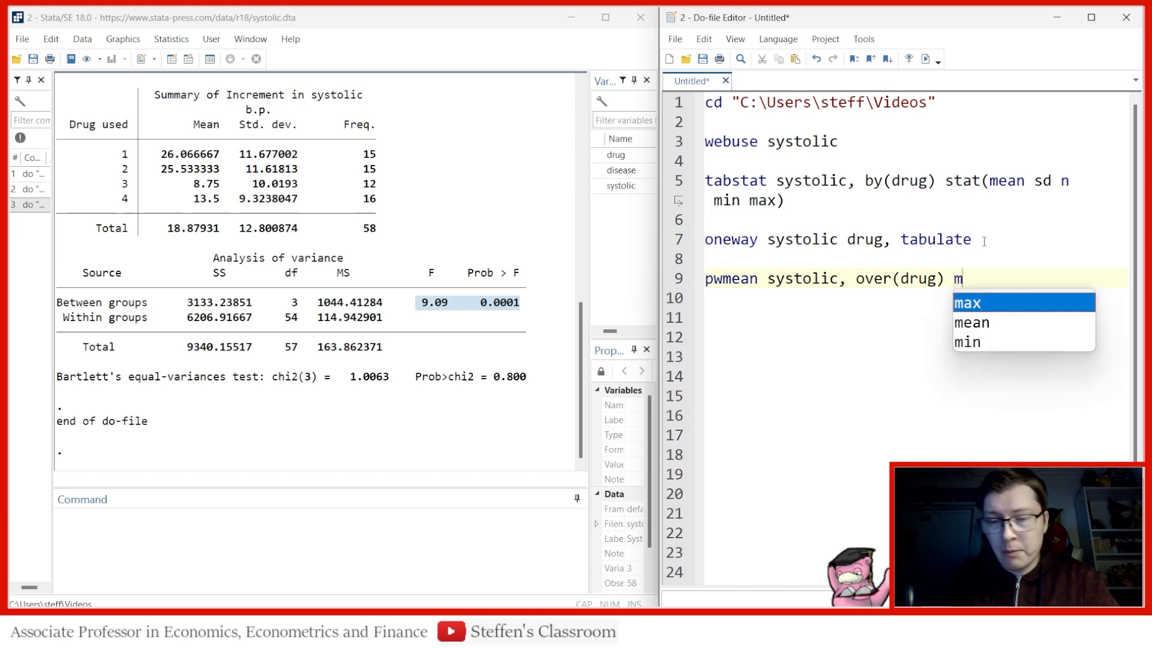
text(compare(bo)
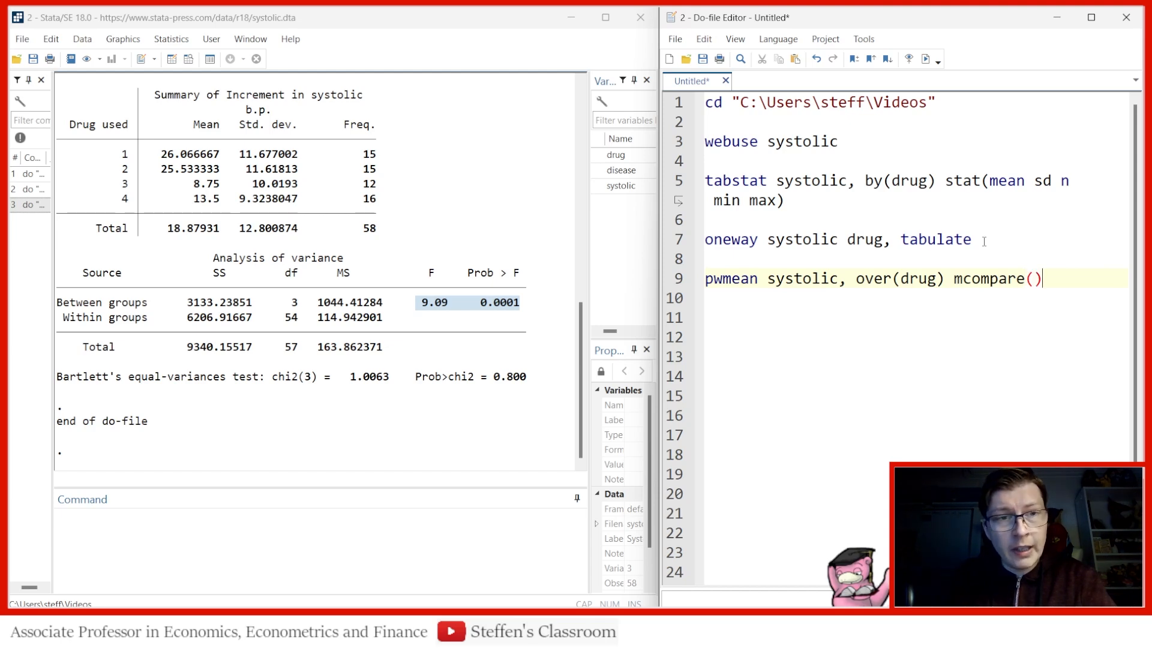
text(nfe)
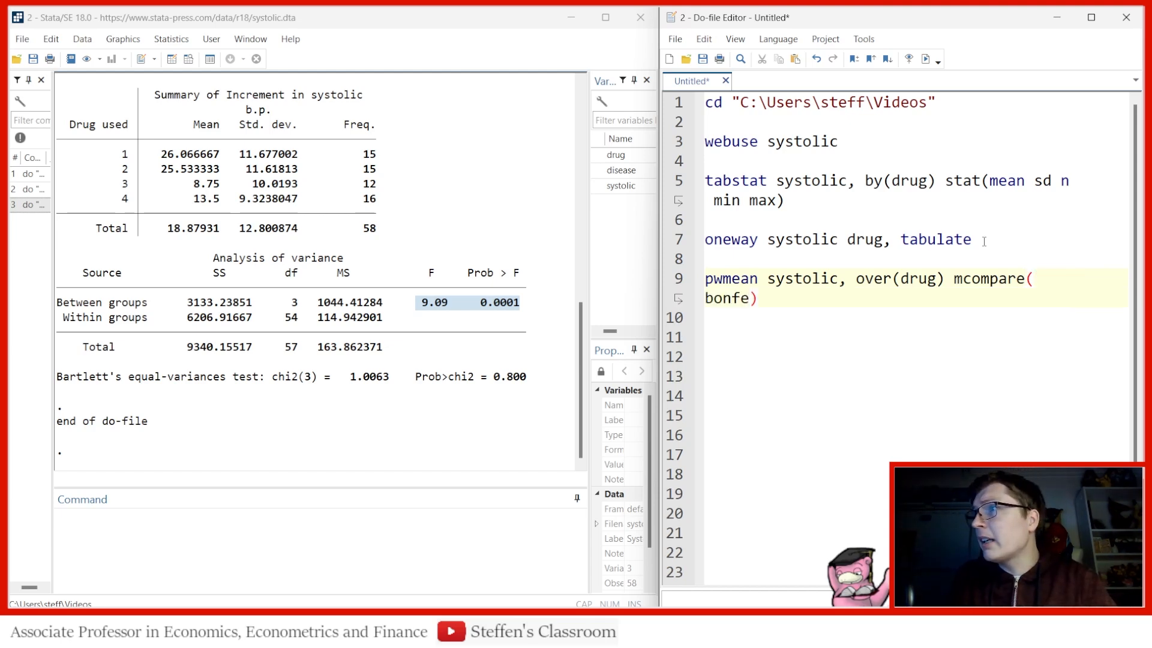
text(rroni) )
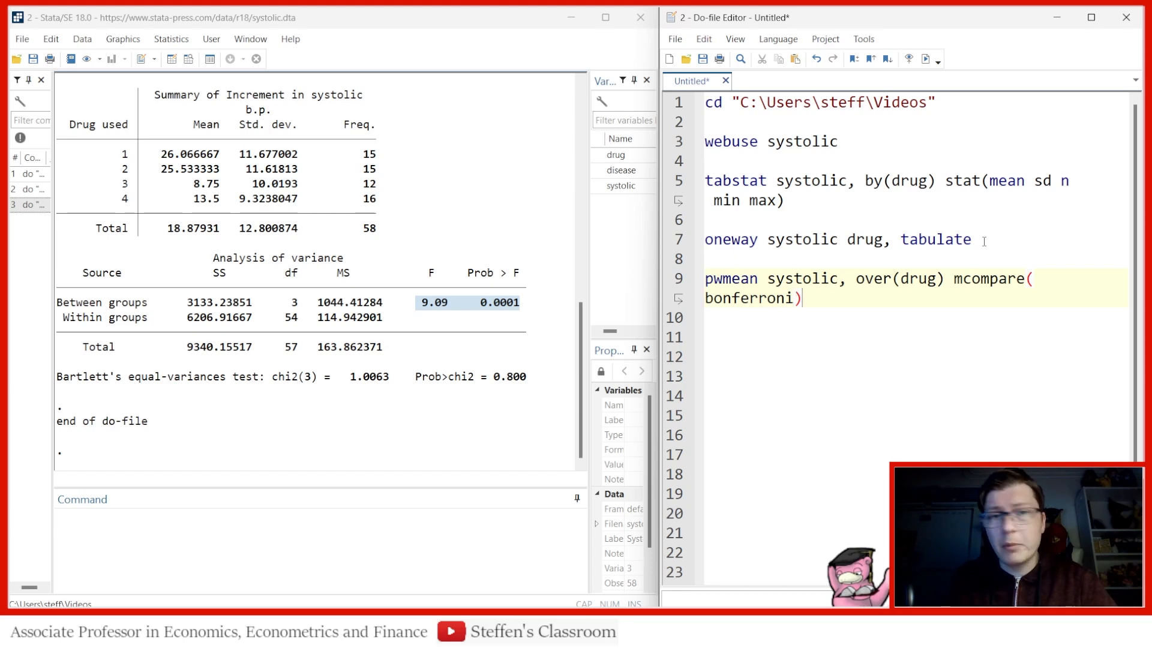
text(effects)
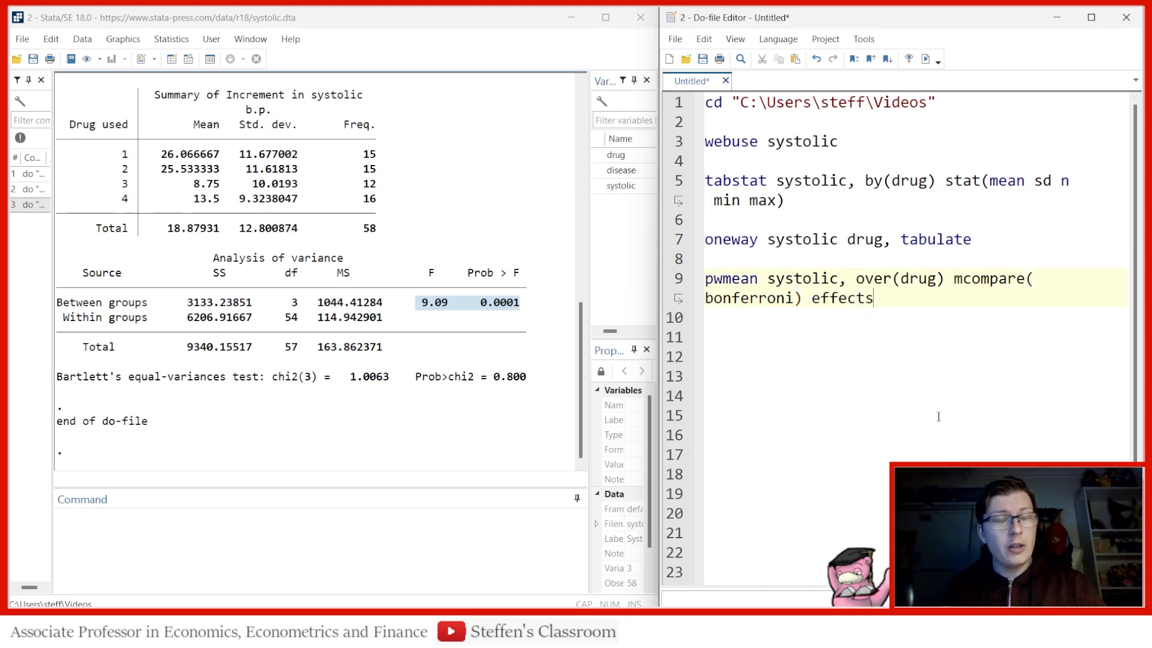
click(673, 278)
click(928, 58)
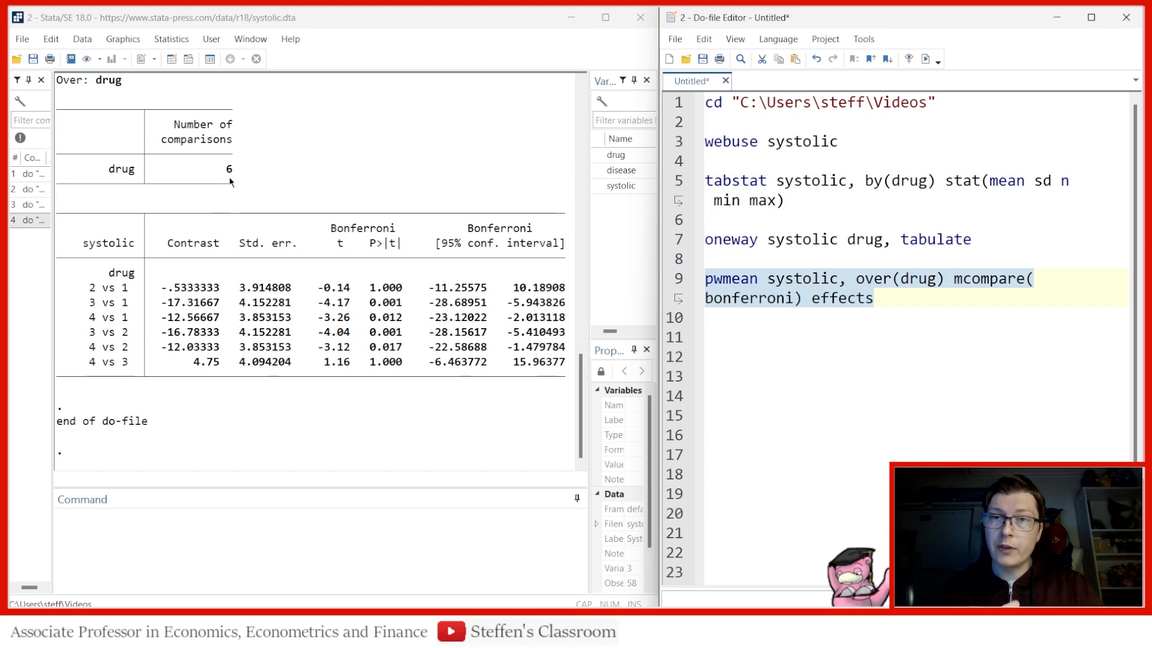
Examine the number of comparisons and the Bonferroni-adjusted p-values of the drug pairs in the pwmean results
drag(232, 170, 183, 170)
click(257, 176)
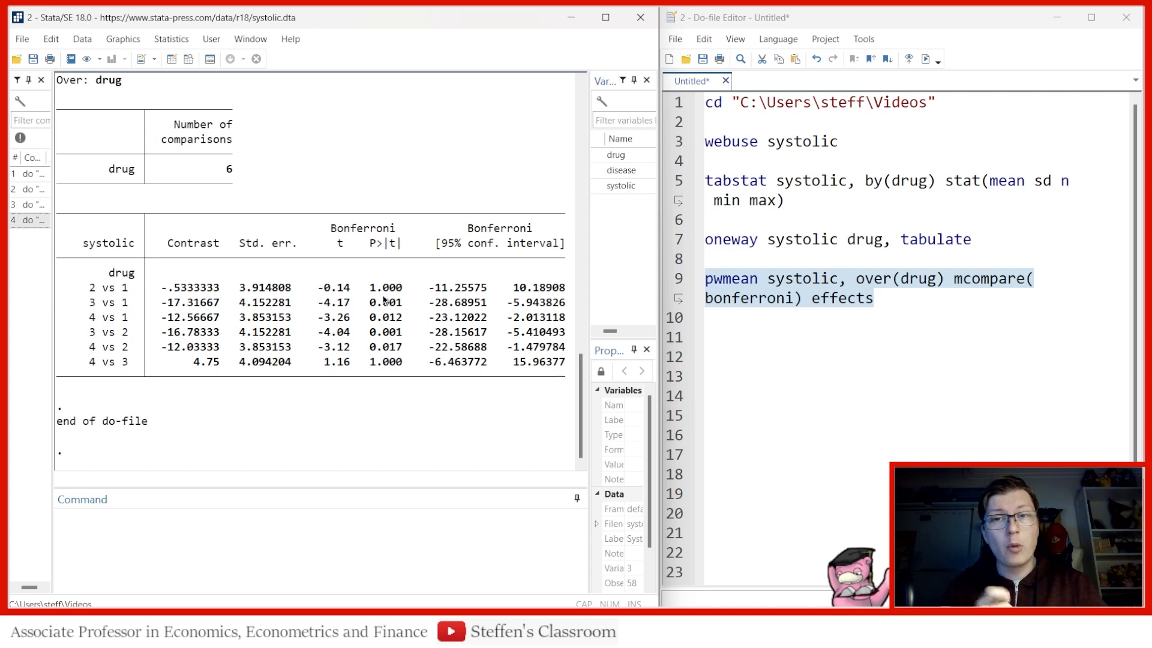
drag(374, 292, 394, 363)
click(394, 363)
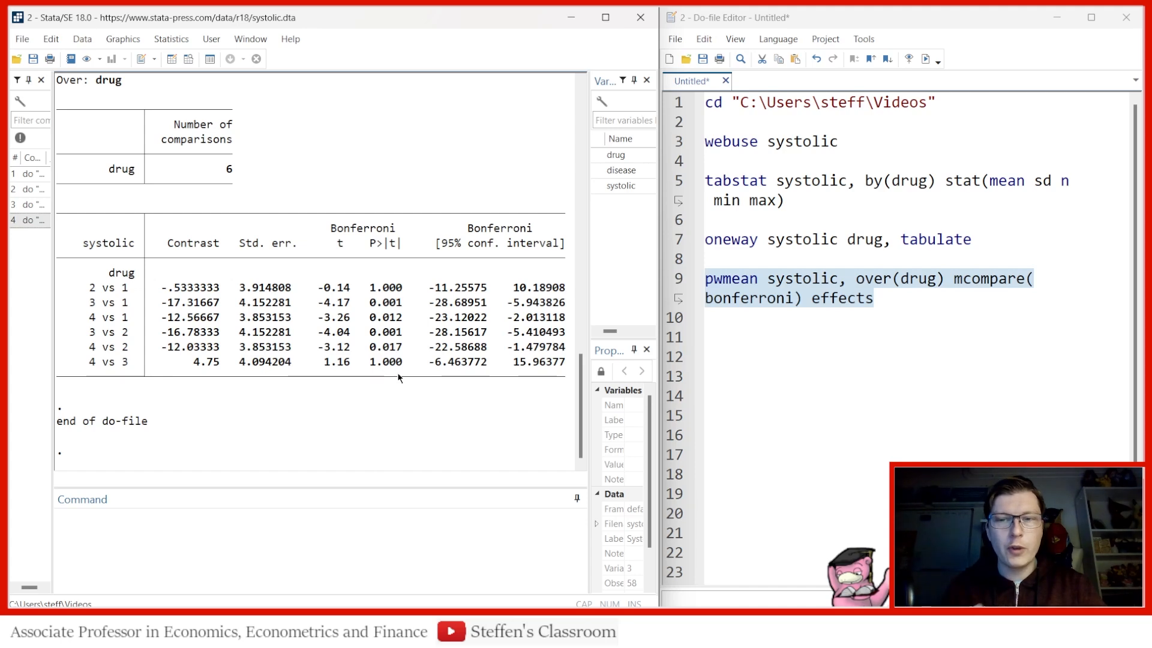
click(893, 293)
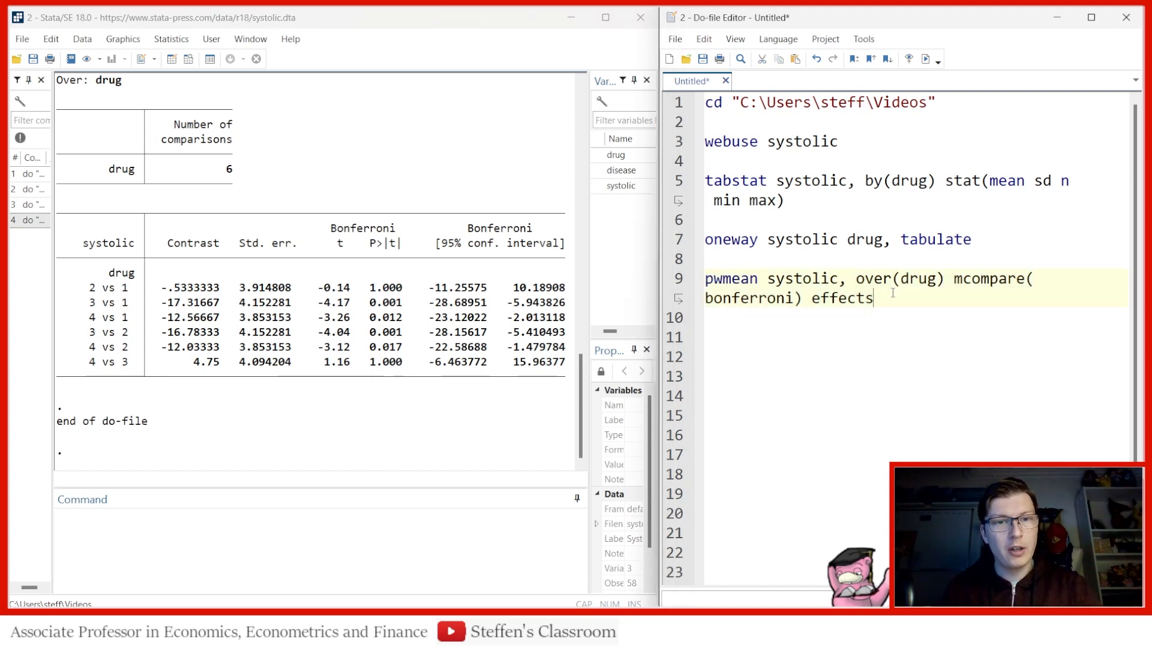